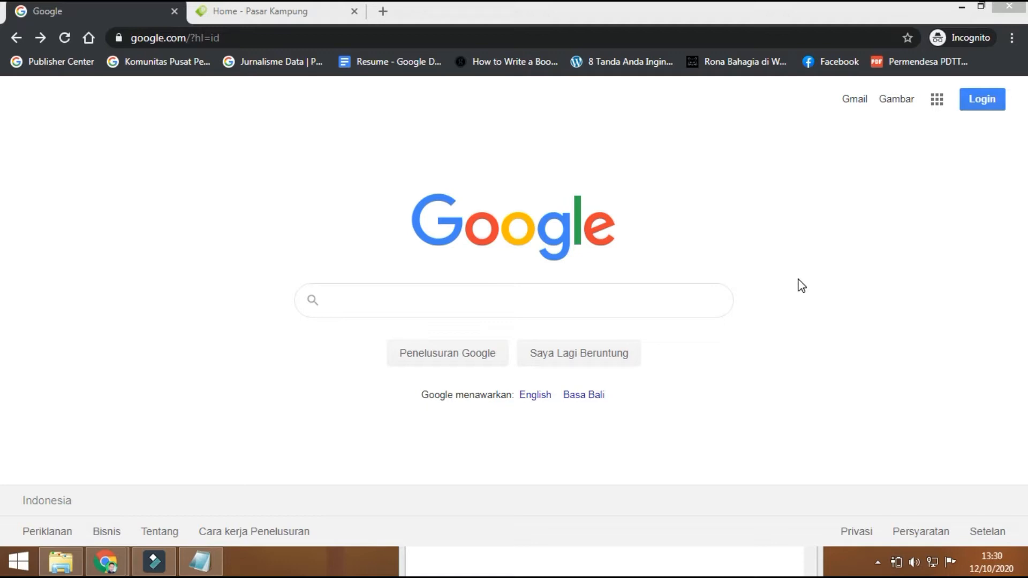
Step: Run a Google search for pasarkampung.id
{"action": "left_click", "coordinate": [499, 296]}
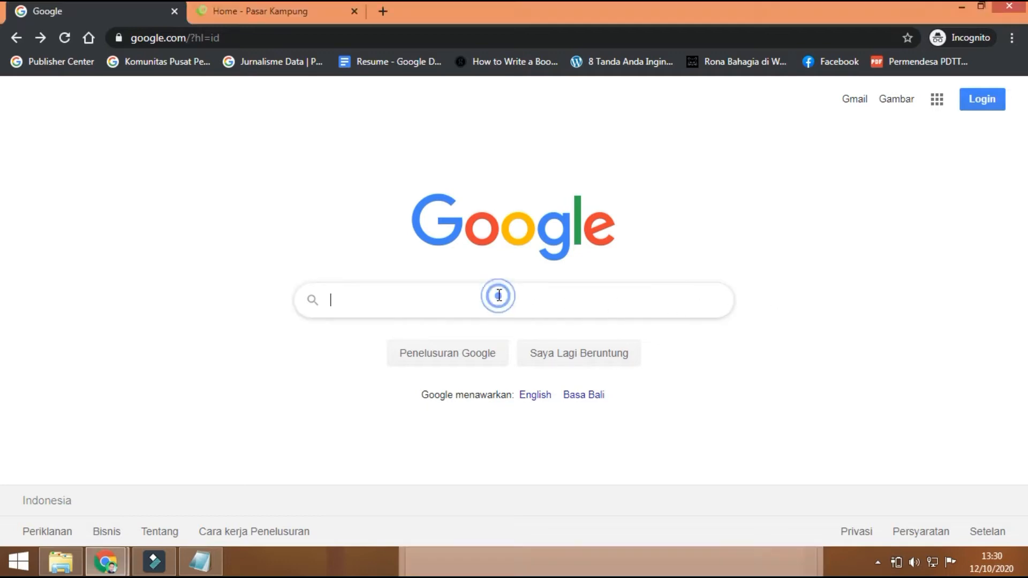
{"action": "type", "text": "pasar"}
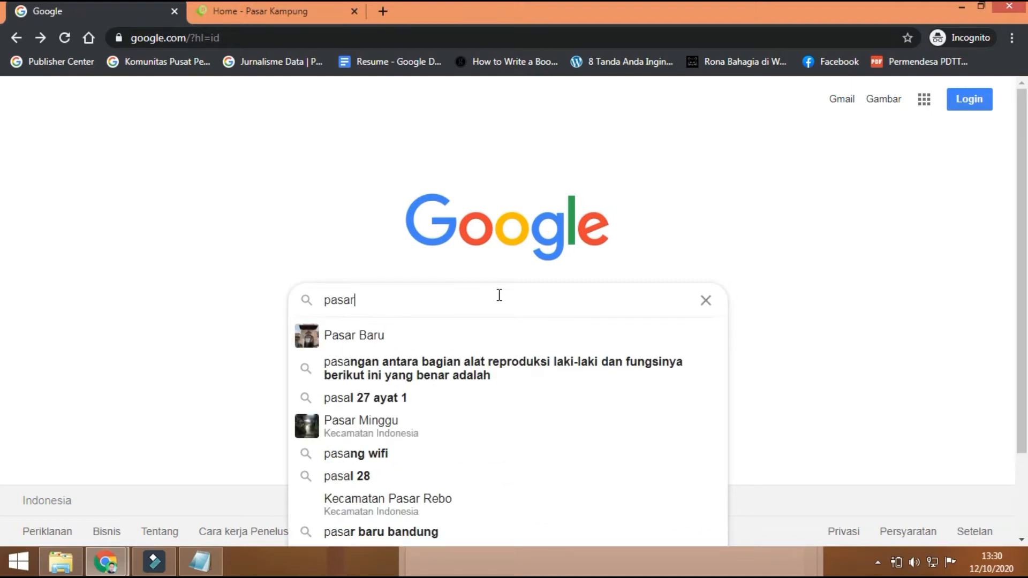
{"action": "type", "text": "kamp"}
{"action": "key", "text": "Escape"}
{"action": "type", "text": "ung."}
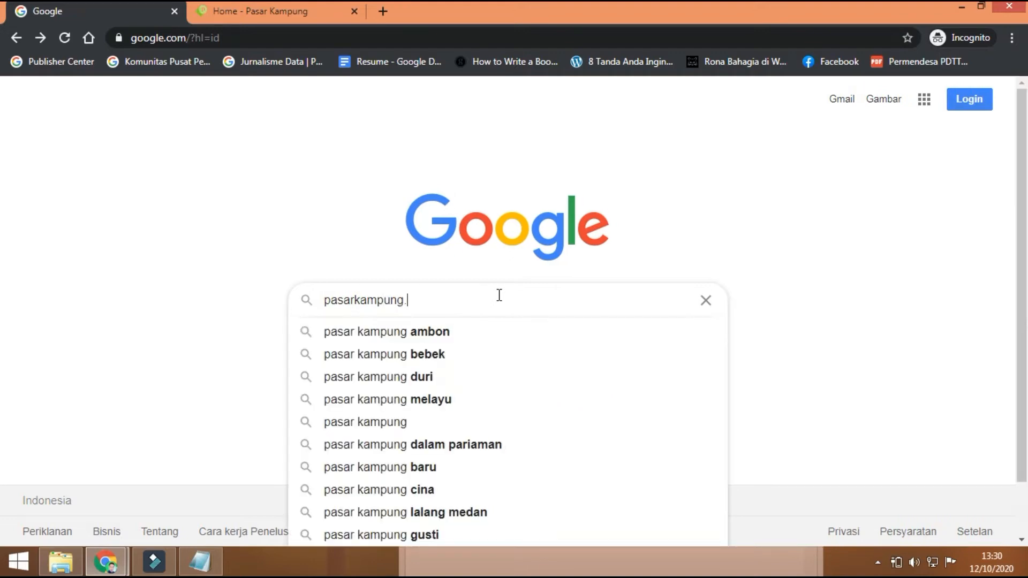
{"action": "type", "text": "id"}
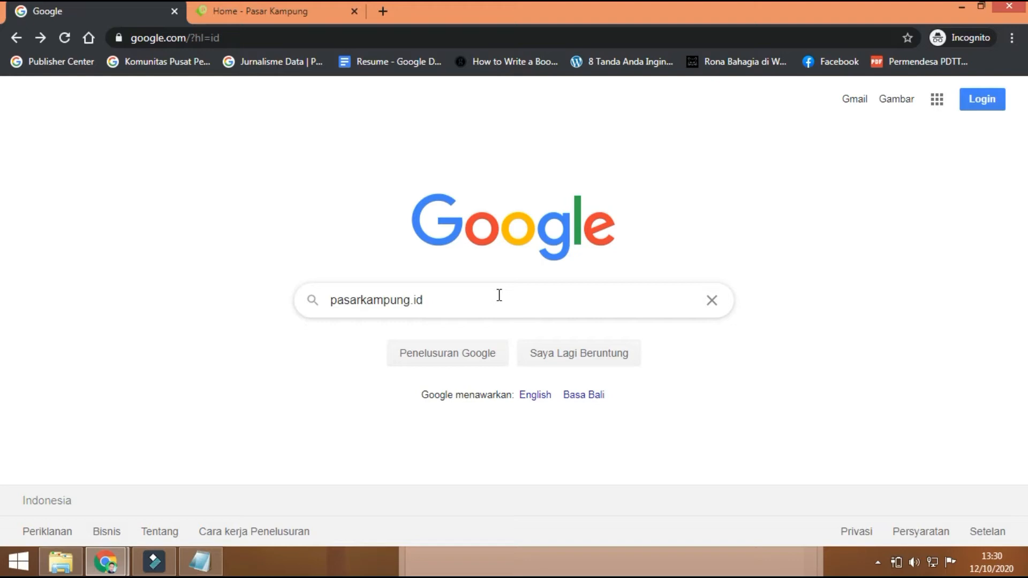
{"action": "key", "text": "Return"}
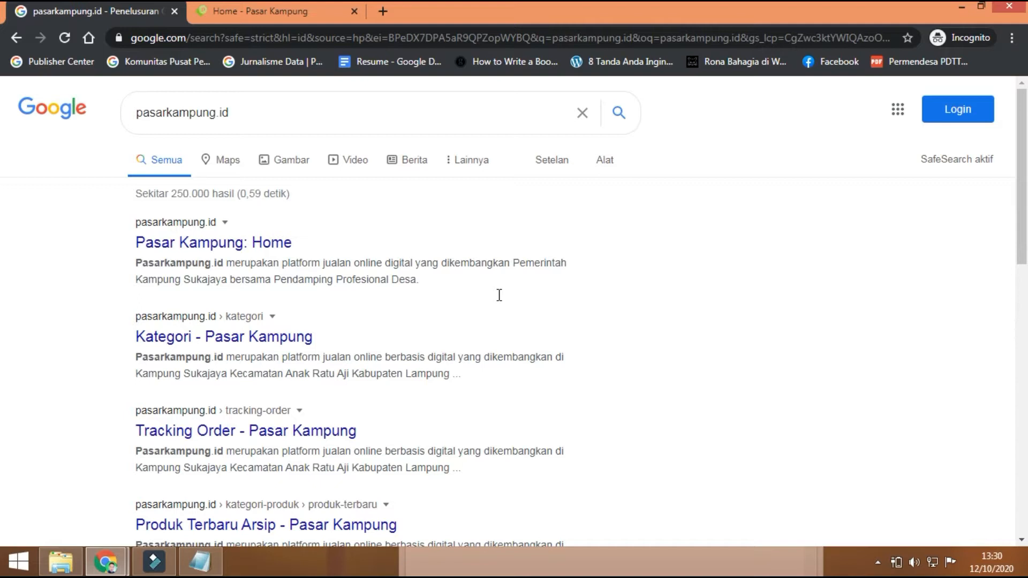
Step: Open the 'Pasar Kampung: Home' result and browse the home page's categories and sale products
{"action": "left_click", "coordinate": [207, 244]}
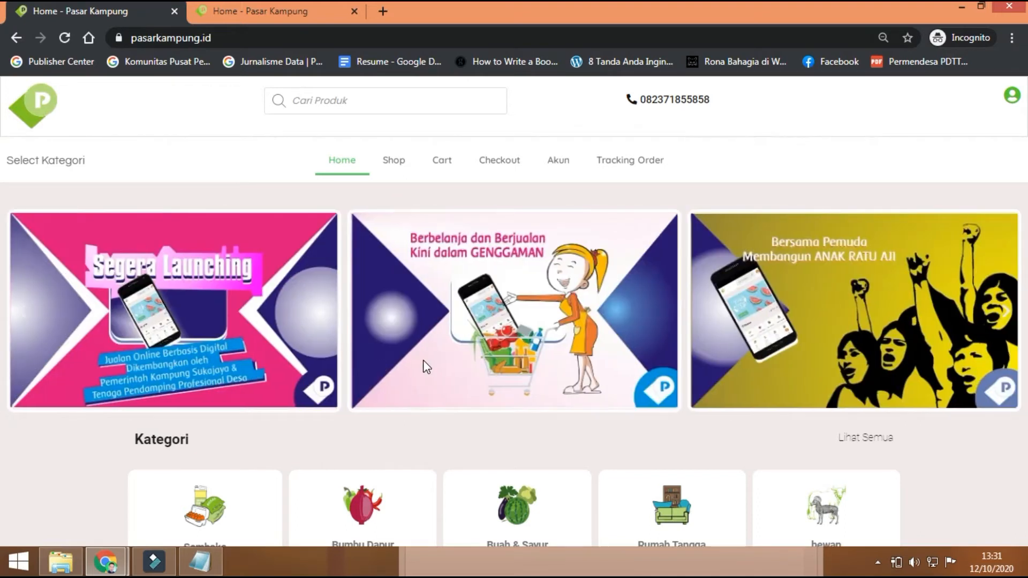
{"action": "scroll", "coordinate": [424, 362], "scroll_direction": "down", "scroll_amount": 10}
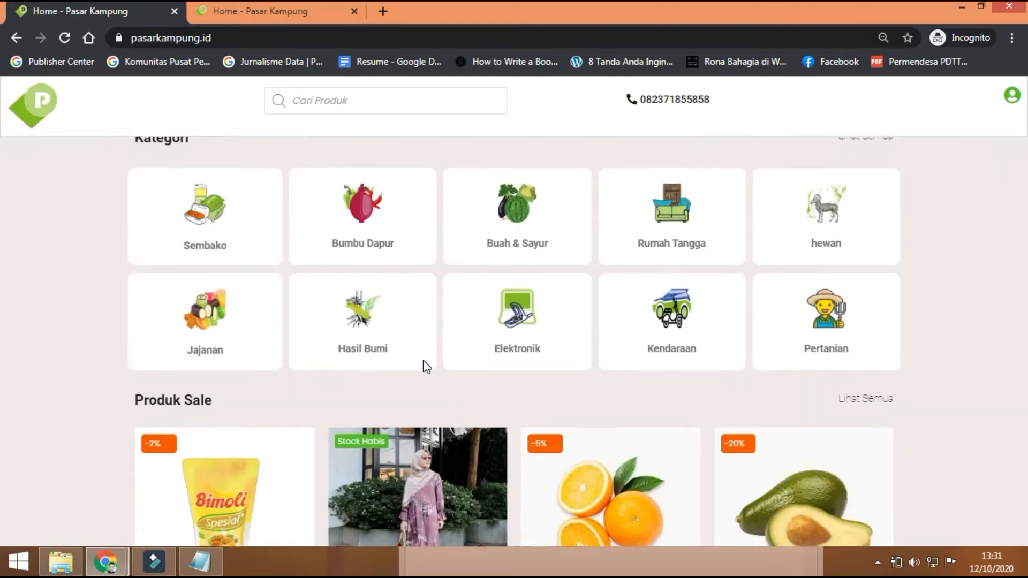
{"action": "scroll", "coordinate": [424, 364], "scroll_direction": "down", "scroll_amount": 5}
{"action": "scroll", "coordinate": [425, 364], "scroll_direction": "up", "scroll_amount": 9}
{"action": "scroll", "coordinate": [423, 362], "scroll_direction": "up", "scroll_amount": 7}
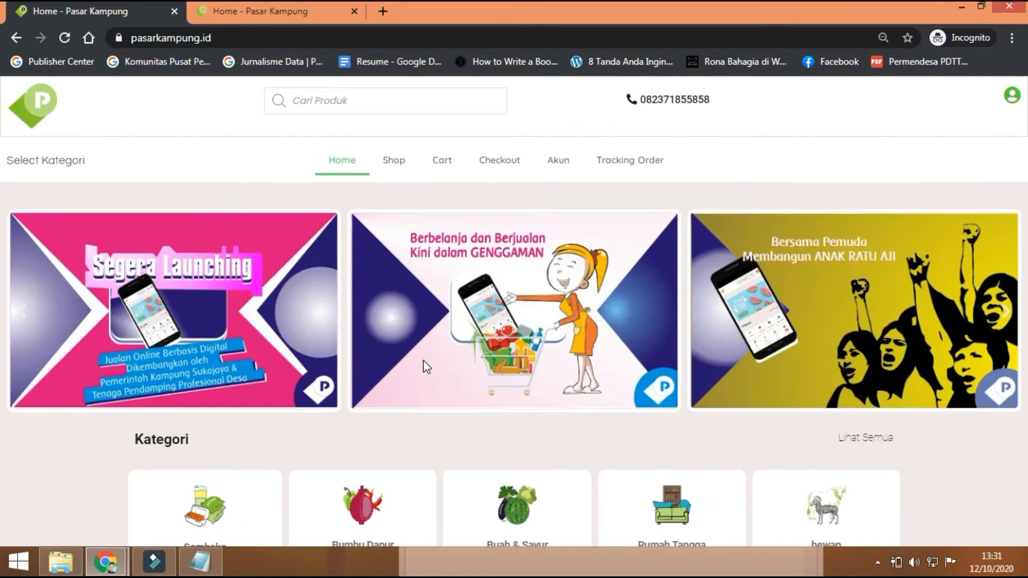
{"action": "scroll", "coordinate": [423, 360], "scroll_direction": "down", "scroll_amount": 5}
{"action": "scroll", "coordinate": [427, 366], "scroll_direction": "up", "scroll_amount": 5}
{"action": "left_click", "coordinate": [248, 9]}
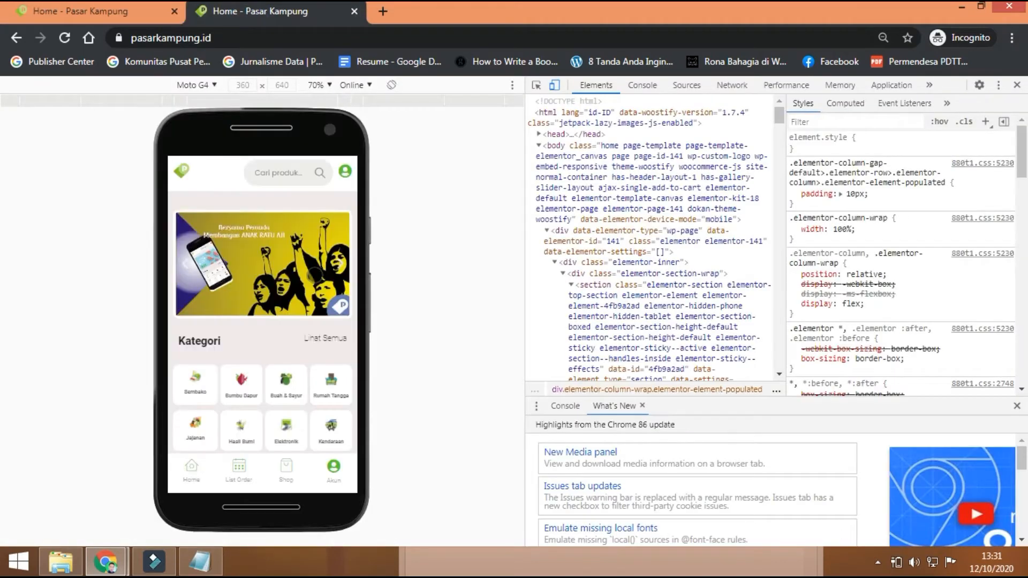
{"action": "scroll", "coordinate": [315, 276], "scroll_direction": "down", "scroll_amount": 4}
{"action": "scroll", "coordinate": [315, 275], "scroll_direction": "down", "scroll_amount": 6}
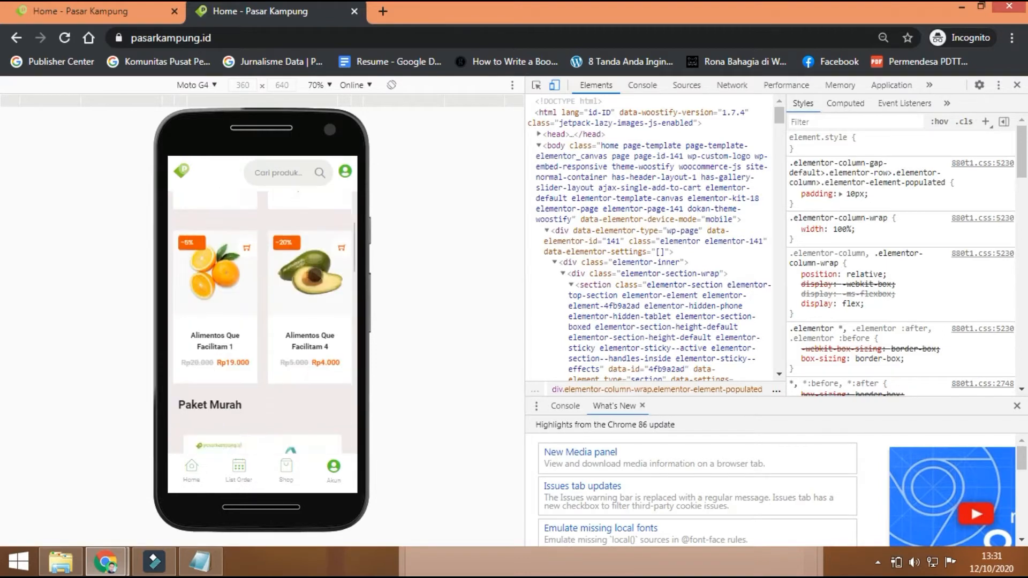
{"action": "scroll", "coordinate": [315, 275], "scroll_direction": "up", "scroll_amount": 5}
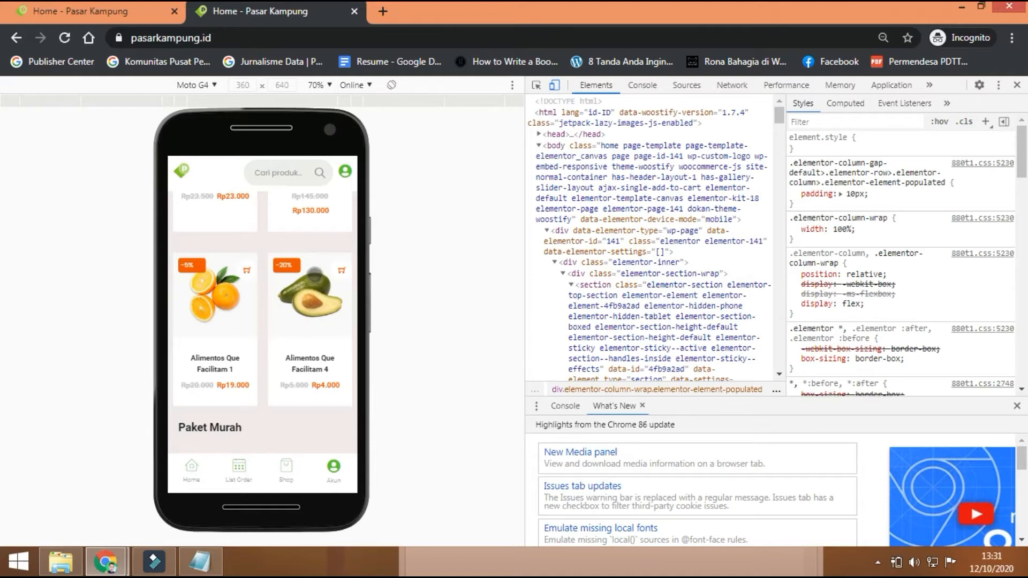
{"action": "scroll", "coordinate": [315, 275], "scroll_direction": "up", "scroll_amount": 3}
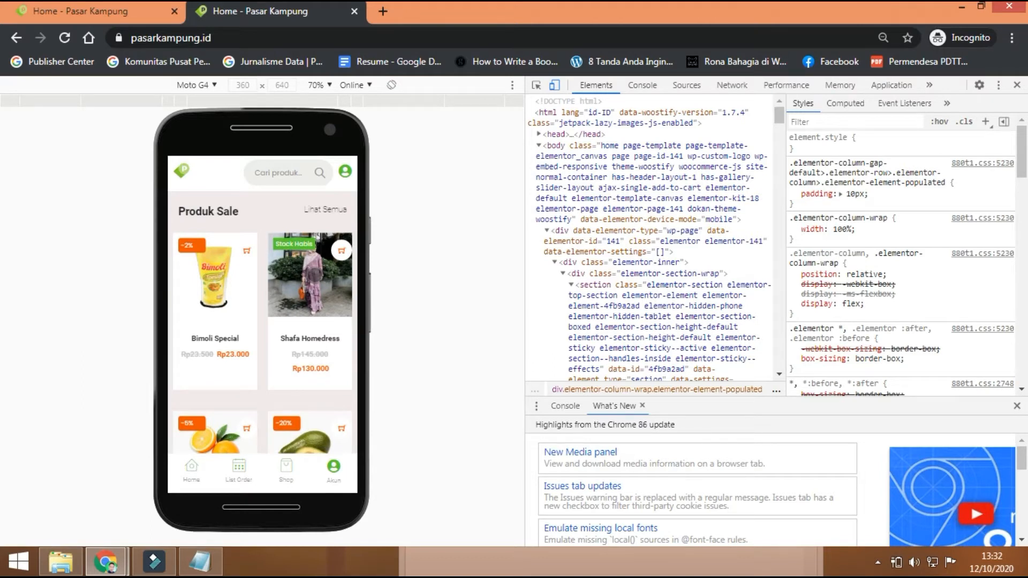
{"action": "left_click", "coordinate": [213, 86]}
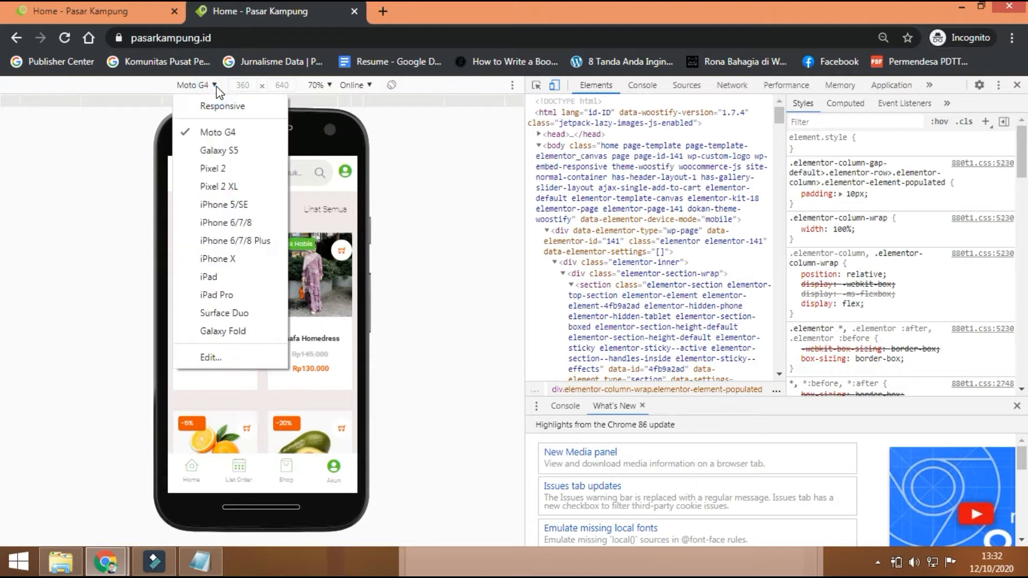
{"action": "left_click", "coordinate": [224, 279]}
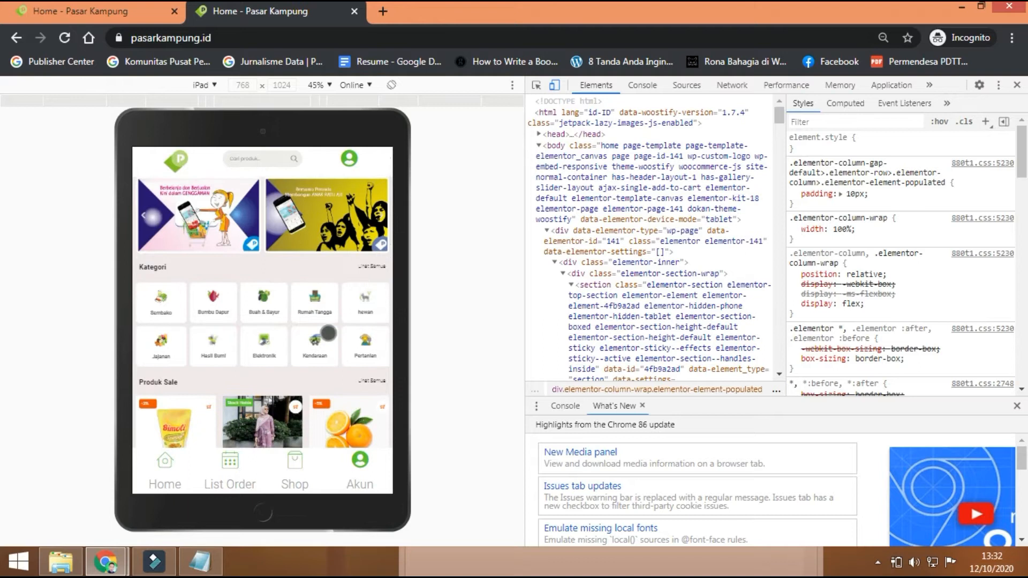
{"action": "left_click", "coordinate": [214, 85]}
{"action": "left_click", "coordinate": [219, 131]}
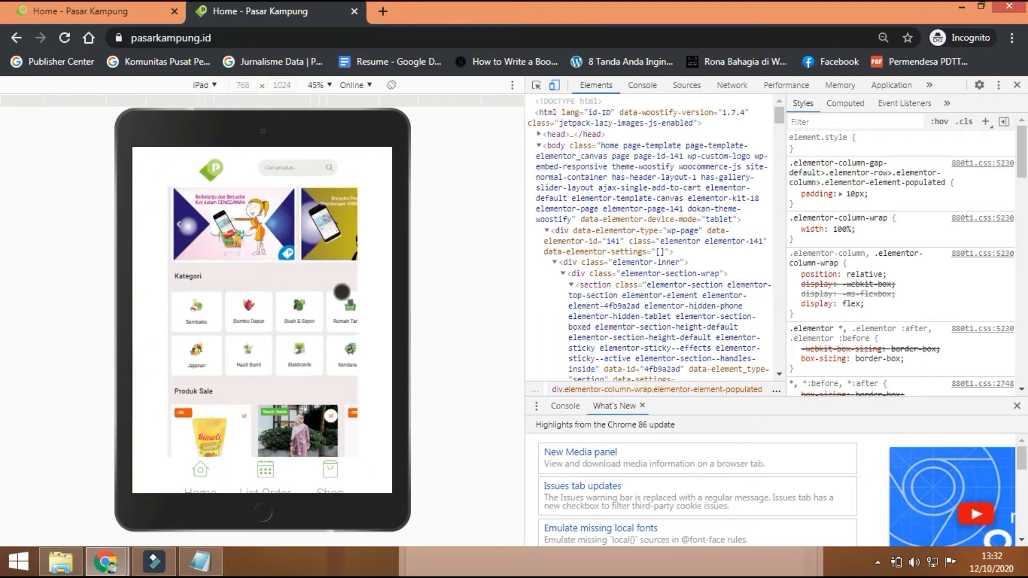
{"action": "left_click", "coordinate": [99, 16]}
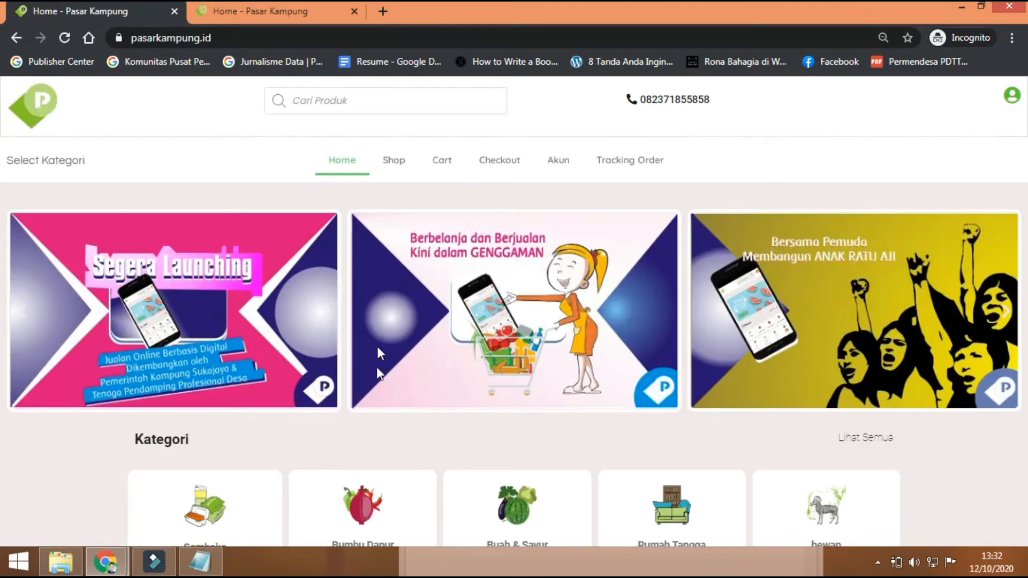
Step: Open the Akun login page from the bottom navigation in the Moto G4 phone preview
{"action": "left_click", "coordinate": [278, 11]}
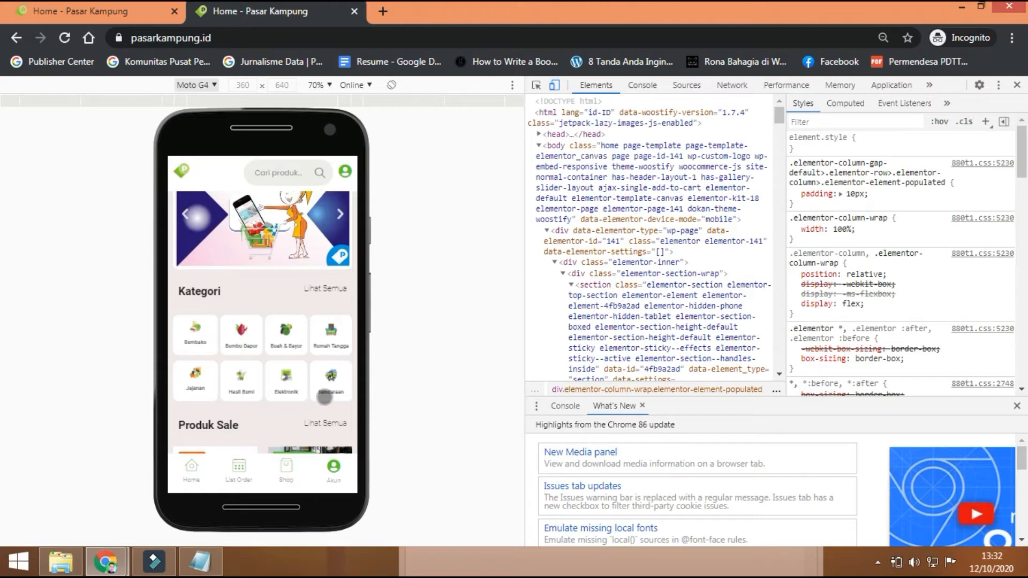
{"action": "left_click", "coordinate": [332, 468]}
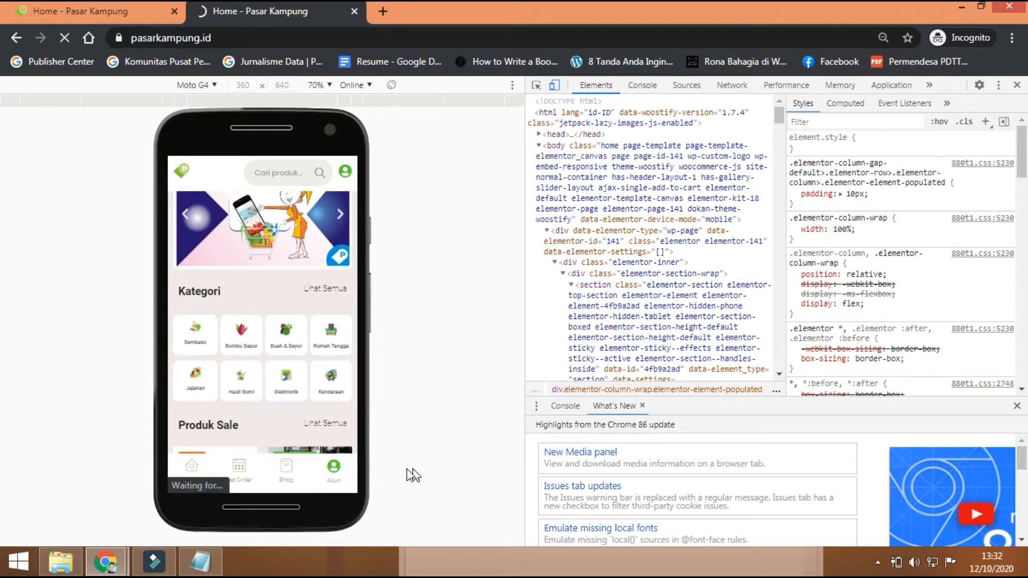
{"action": "left_click", "coordinate": [73, 14]}
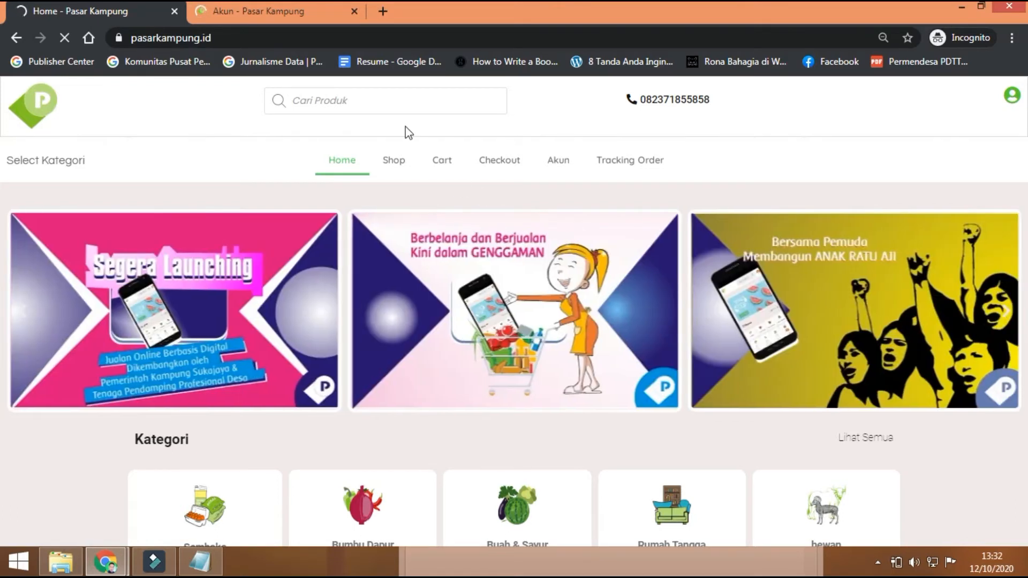
{"action": "left_click", "coordinate": [295, 8]}
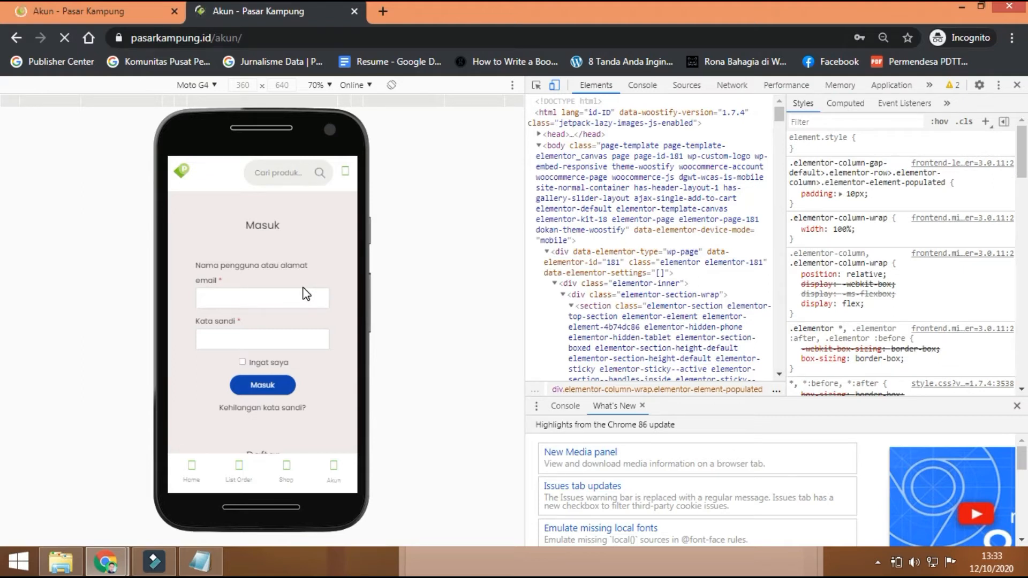
Step: In the phone preview, choose 'I am a vendor' on the Daftar registration form
{"action": "scroll", "coordinate": [303, 287], "scroll_direction": "down", "scroll_amount": 4}
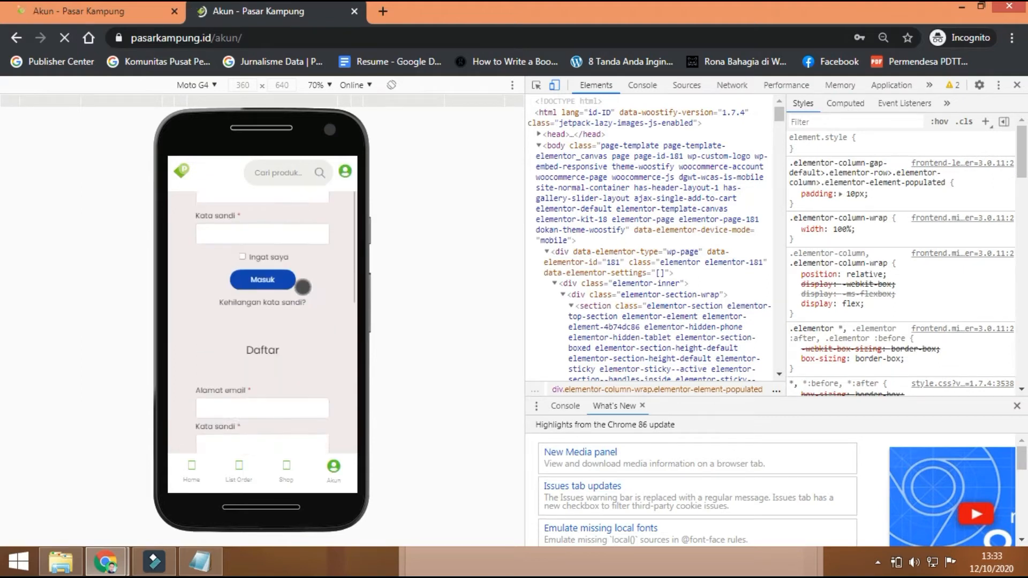
{"action": "scroll", "coordinate": [303, 287], "scroll_direction": "up", "scroll_amount": 4}
{"action": "scroll", "coordinate": [303, 287], "scroll_direction": "up", "scroll_amount": 1}
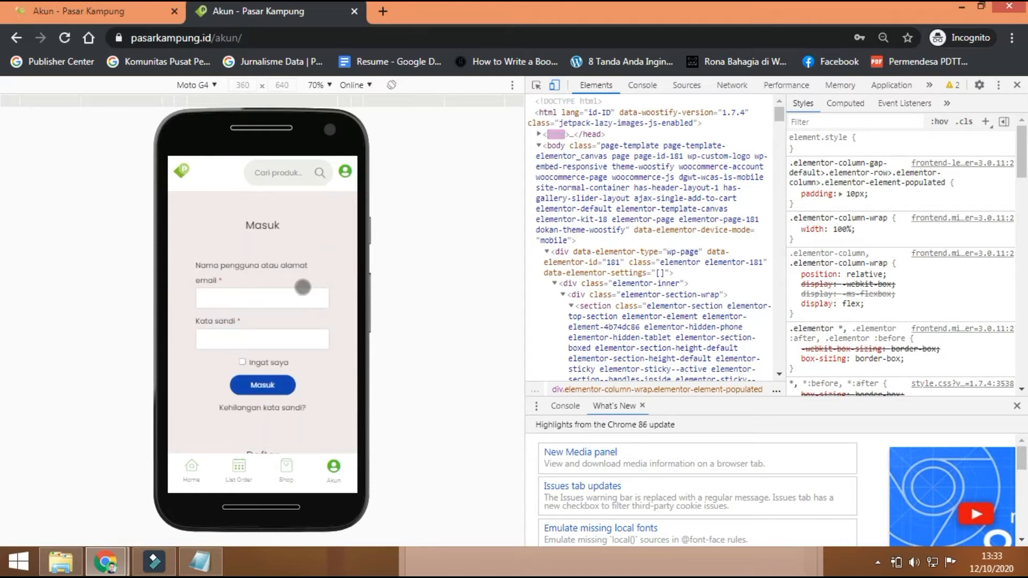
{"action": "scroll", "coordinate": [303, 287], "scroll_direction": "down", "scroll_amount": 5}
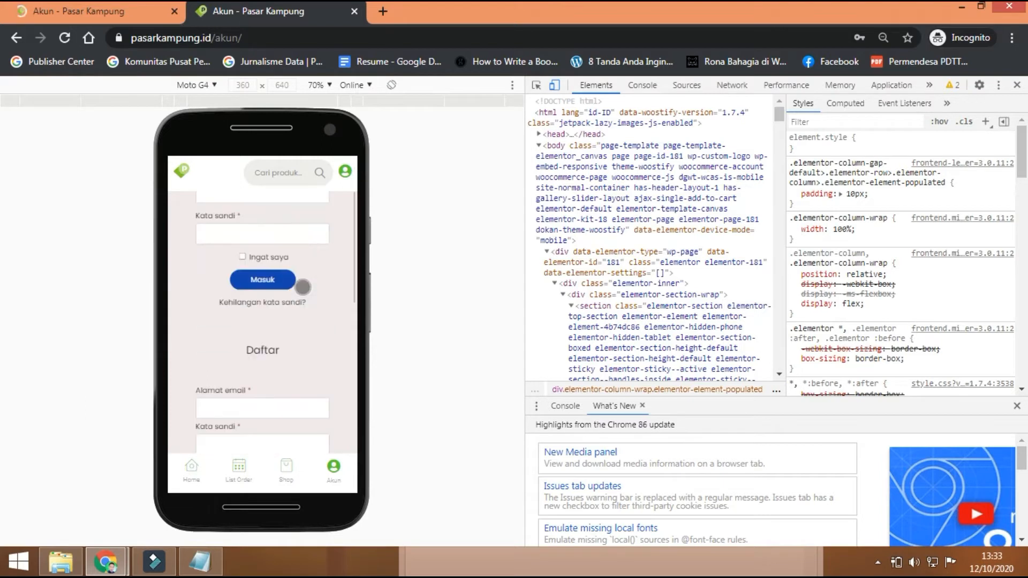
{"action": "scroll", "coordinate": [303, 287], "scroll_direction": "up", "scroll_amount": 1}
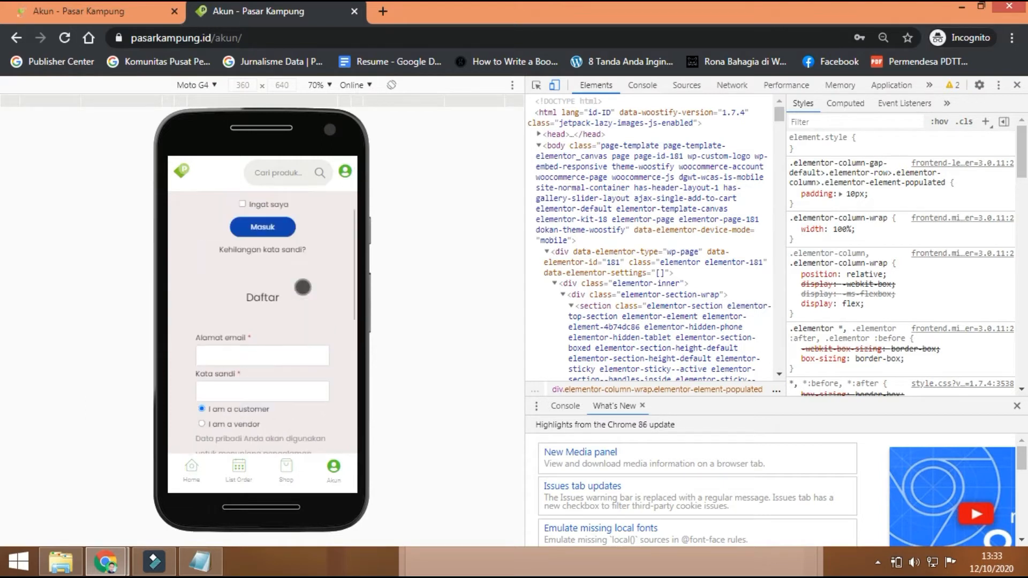
{"action": "scroll", "coordinate": [303, 287], "scroll_direction": "down", "scroll_amount": 1}
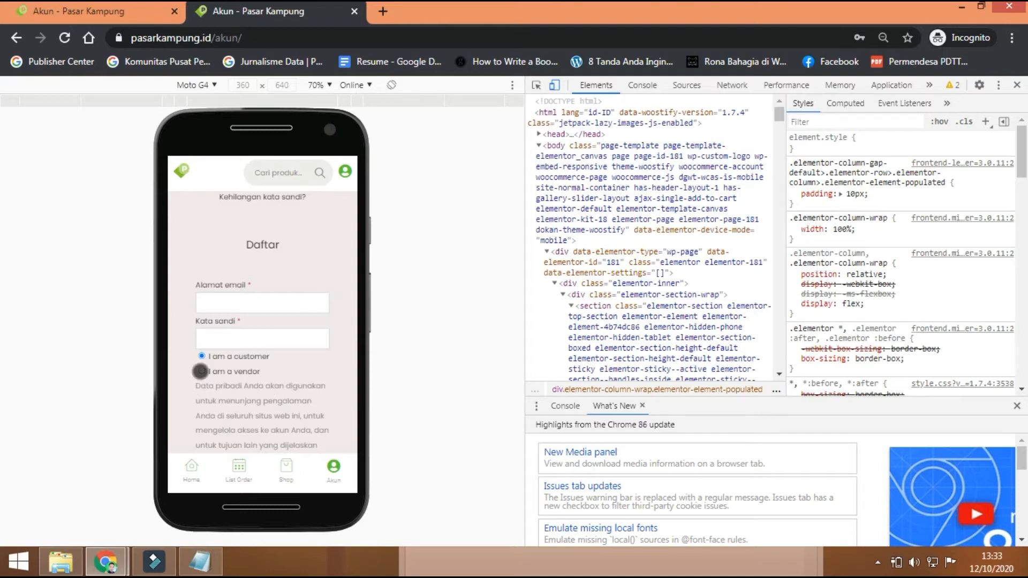
{"action": "left_click", "coordinate": [200, 371]}
Step: Review the revealed shop name, shop URL and phone fields, then return to the desktop Akun page
{"action": "scroll", "coordinate": [303, 371], "scroll_direction": "up", "scroll_amount": 3}
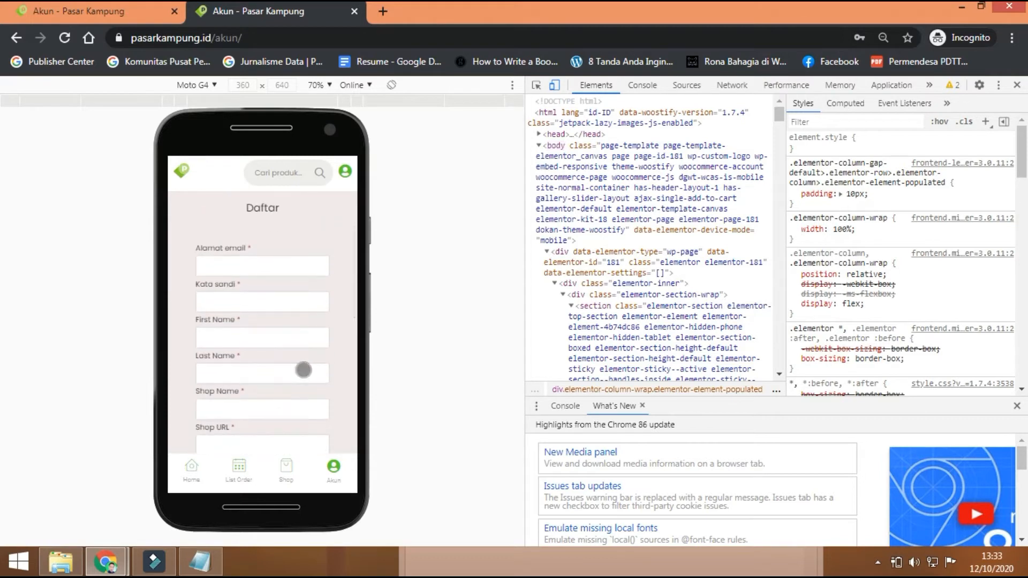
{"action": "scroll", "coordinate": [303, 370], "scroll_direction": "down", "scroll_amount": 1}
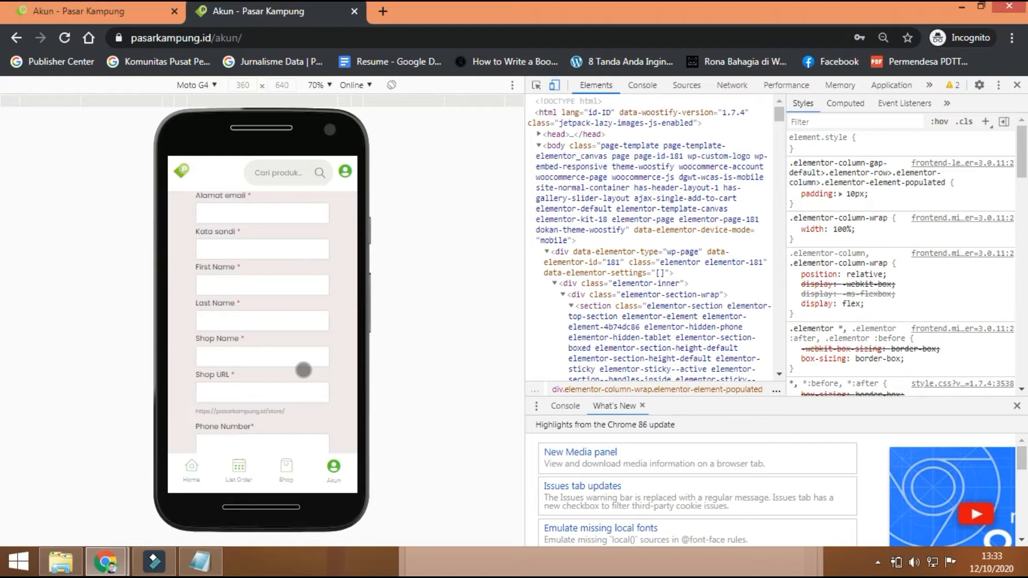
{"action": "scroll", "coordinate": [303, 370], "scroll_direction": "up", "scroll_amount": 1}
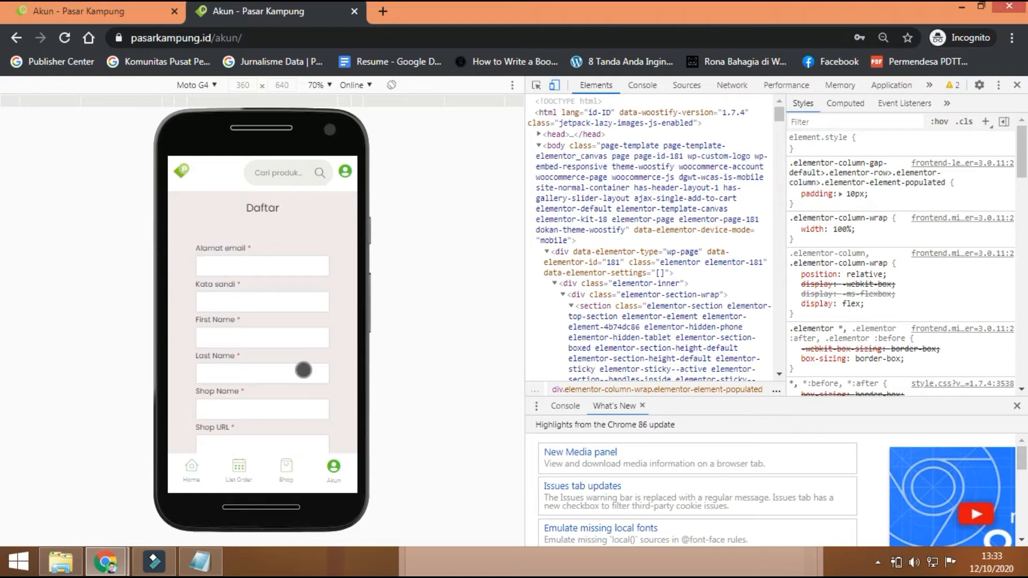
{"action": "scroll", "coordinate": [303, 370], "scroll_direction": "down", "scroll_amount": 1}
{"action": "scroll", "coordinate": [303, 370], "scroll_direction": "up", "scroll_amount": 1}
{"action": "scroll", "coordinate": [303, 370], "scroll_direction": "down", "scroll_amount": 2}
{"action": "scroll", "coordinate": [303, 371], "scroll_direction": "up", "scroll_amount": 1}
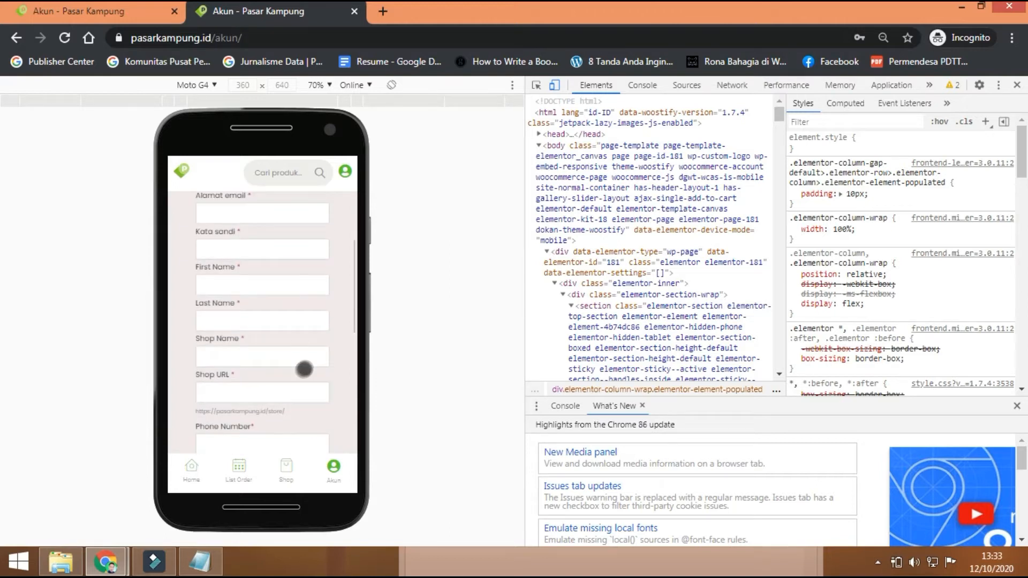
{"action": "left_click", "coordinate": [85, 15]}
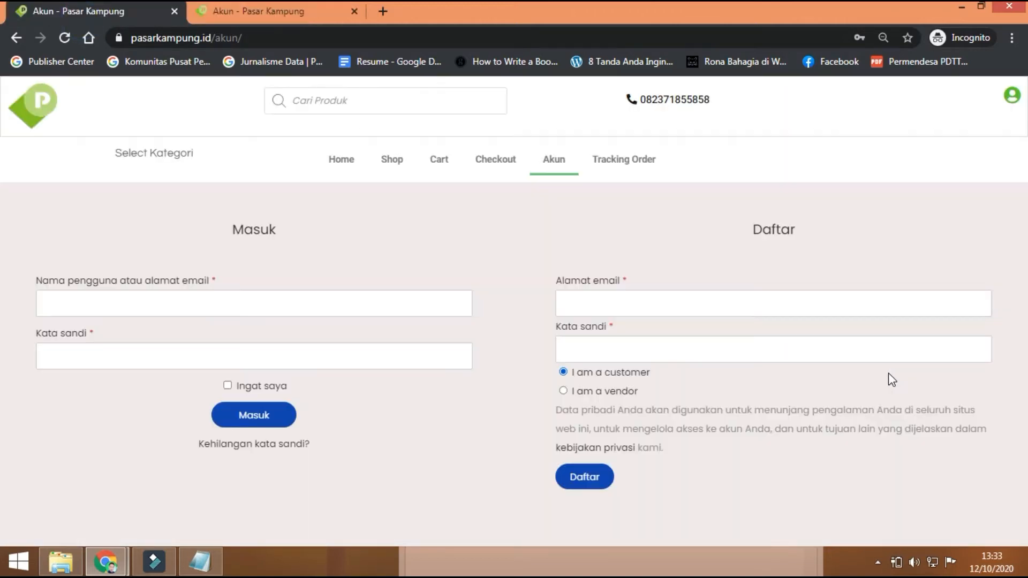
Step: On the desktop Daftar form, choose vendor sign-up and enter the vendor's e-mail address
{"action": "left_click", "coordinate": [564, 390]}
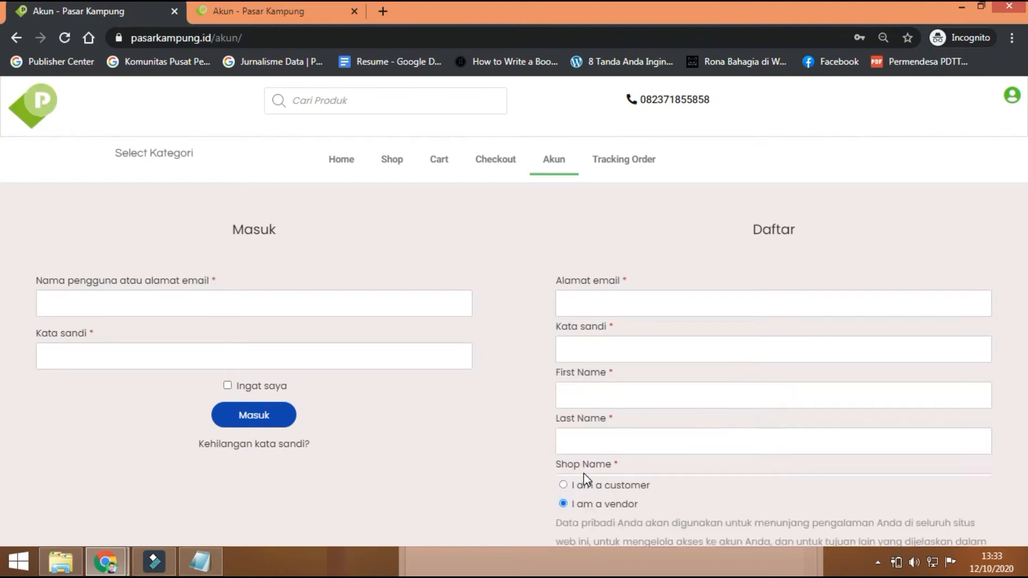
{"action": "scroll", "coordinate": [710, 344], "scroll_direction": "down", "scroll_amount": 1}
{"action": "scroll", "coordinate": [711, 343], "scroll_direction": "down", "scroll_amount": 2}
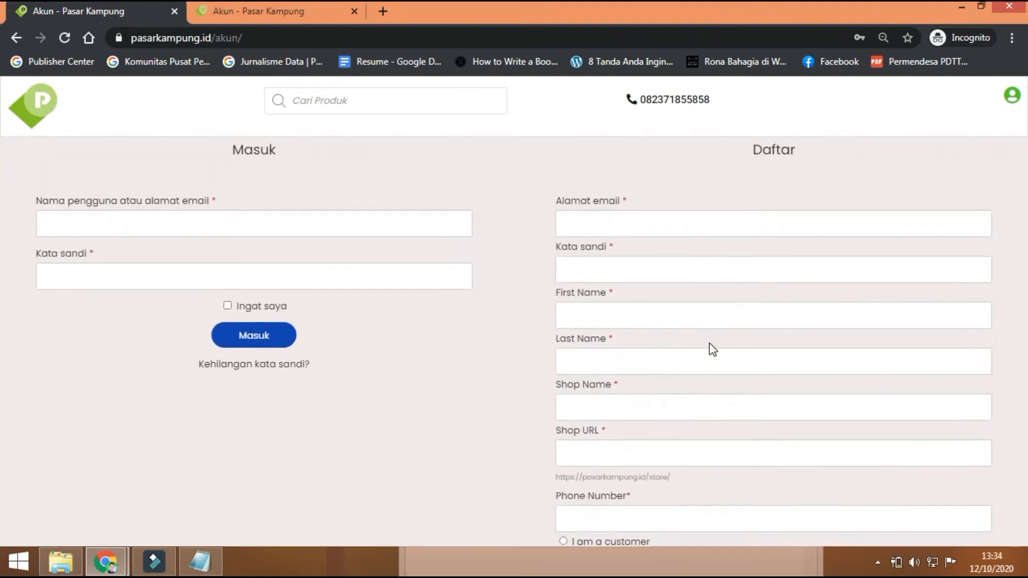
{"action": "scroll", "coordinate": [709, 343], "scroll_direction": "up", "scroll_amount": 1}
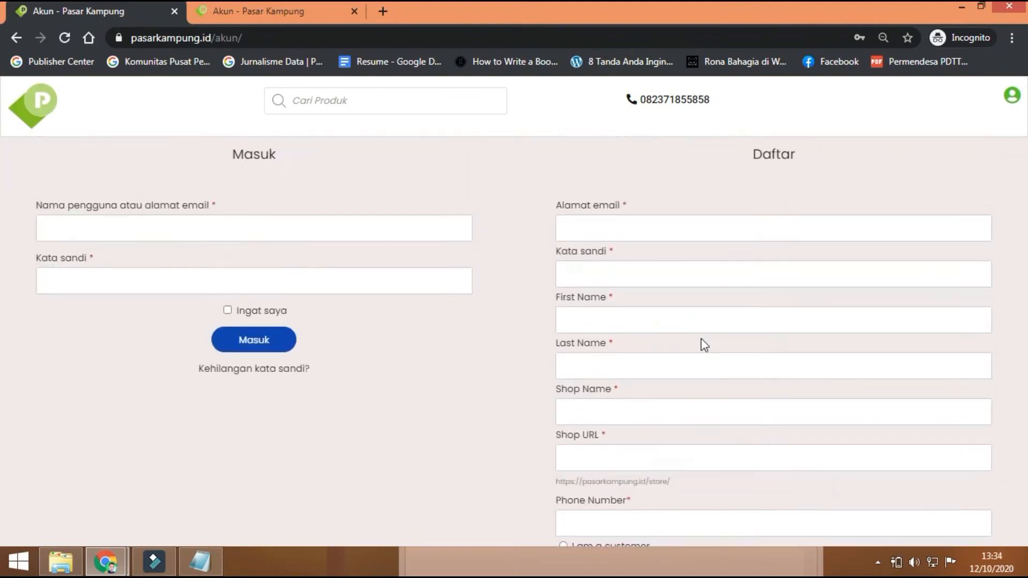
{"action": "left_click", "coordinate": [599, 229]}
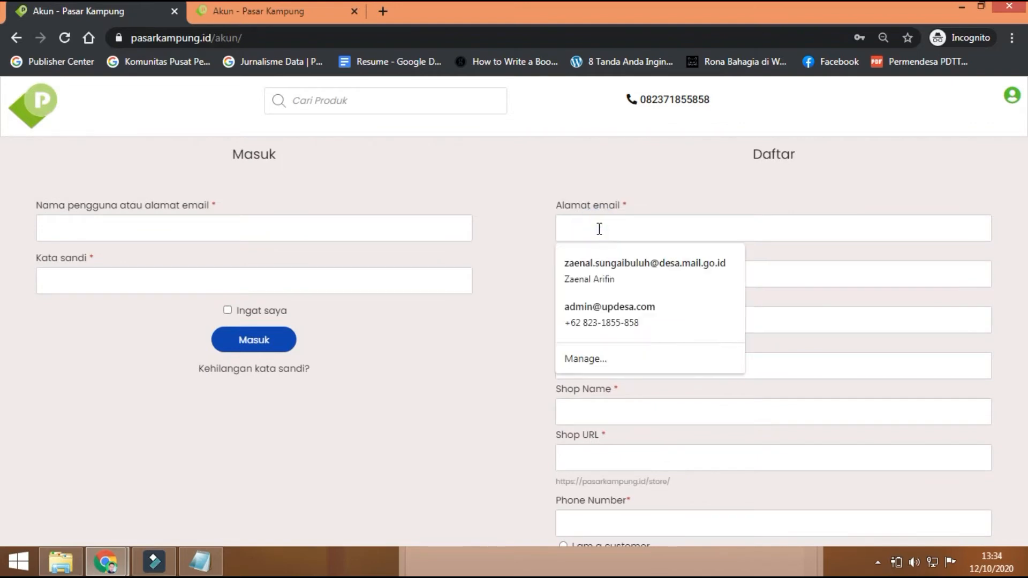
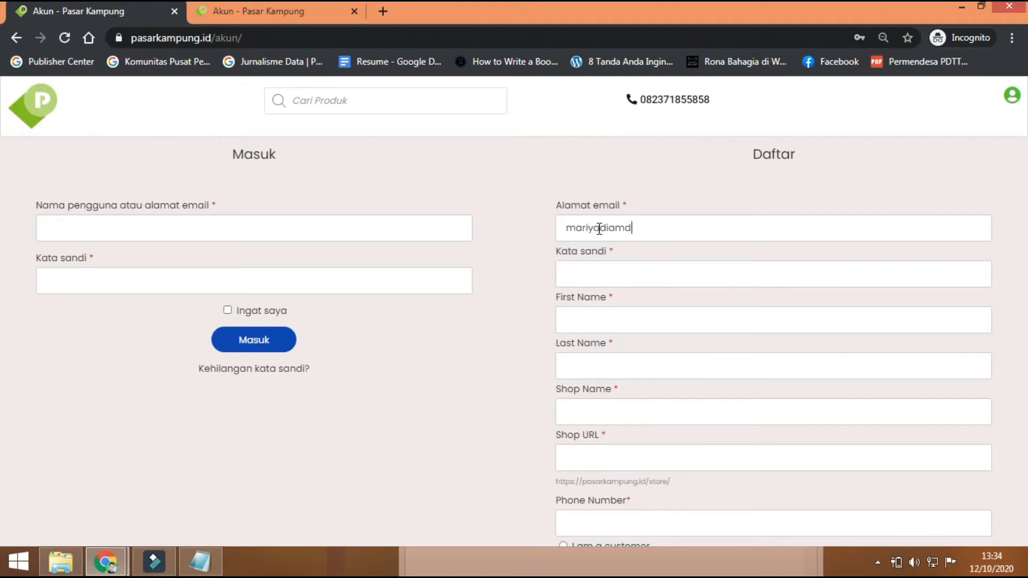
Step: Copy the saved account password line from the Notepad notes
{"action": "left_click", "coordinate": [201, 562]}
{"action": "left_click", "coordinate": [458, 294]}
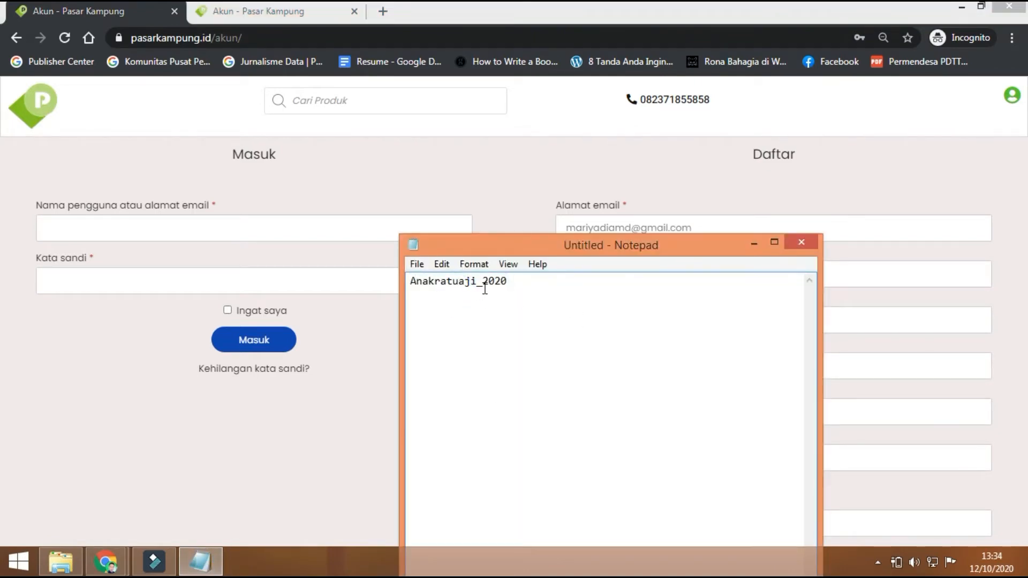
{"action": "left_click_drag", "start_coordinate": [509, 282], "coordinate": [406, 287]}
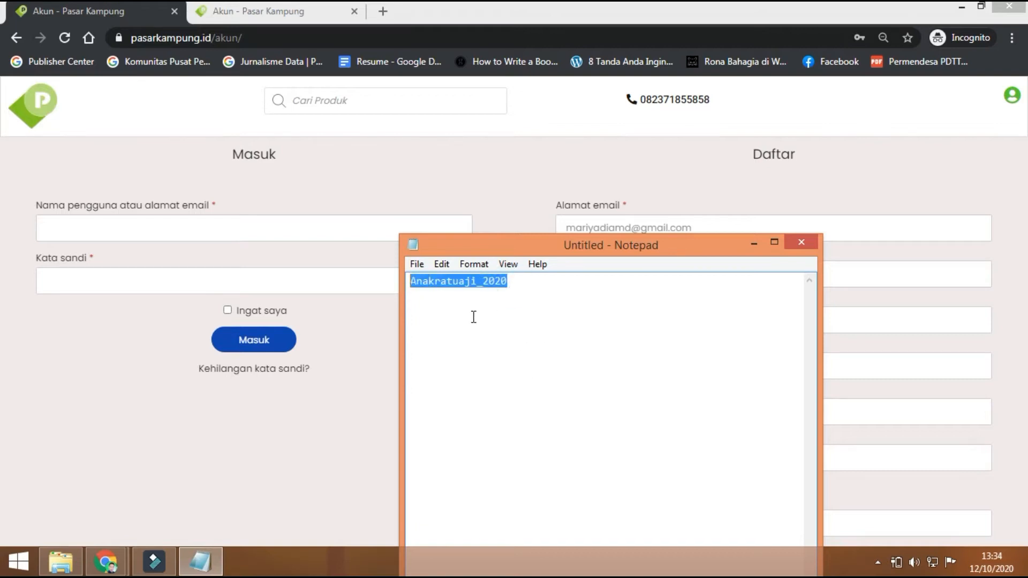
{"action": "left_click", "coordinate": [417, 284]}
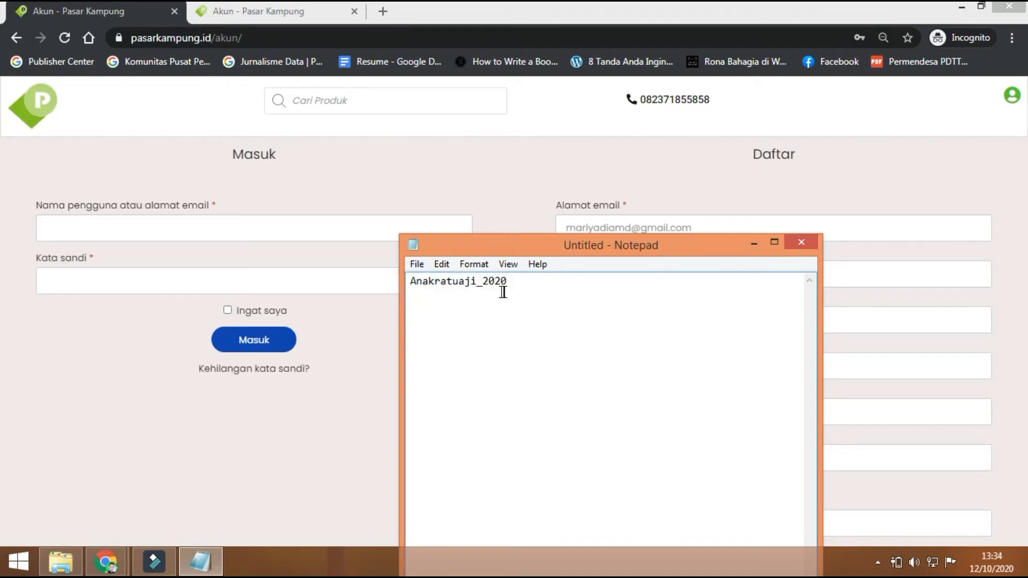
Step: Paste the copied password into the Kata sandi field, rated Kuat
{"action": "left_click", "coordinate": [475, 185]}
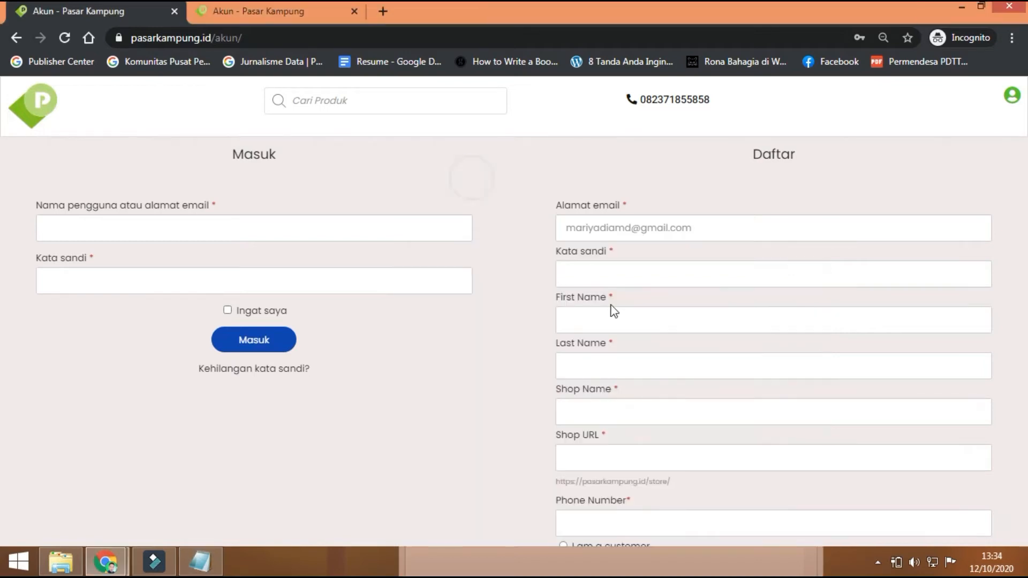
{"action": "left_click", "coordinate": [599, 274]}
{"action": "key", "text": "ctrl+v"}
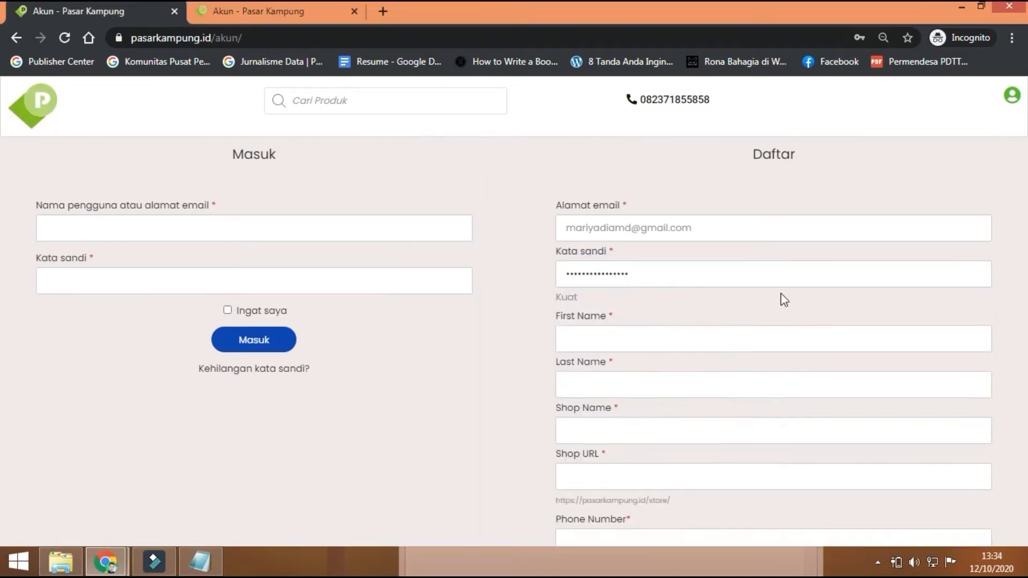
Step: Fill in the vendor's first name, leaving a dash as the last name
{"action": "left_click", "coordinate": [576, 337]}
{"action": "left_click", "coordinate": [505, 351]}
{"action": "scroll", "coordinate": [505, 351], "scroll_direction": "down", "scroll_amount": 1}
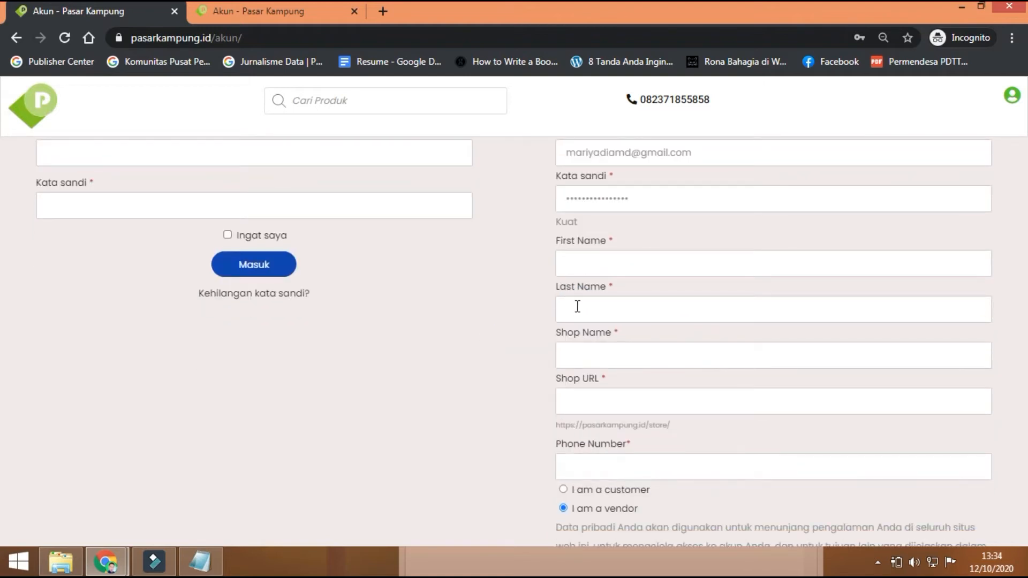
{"action": "left_click", "coordinate": [569, 262]}
{"action": "left_click", "coordinate": [459, 306]}
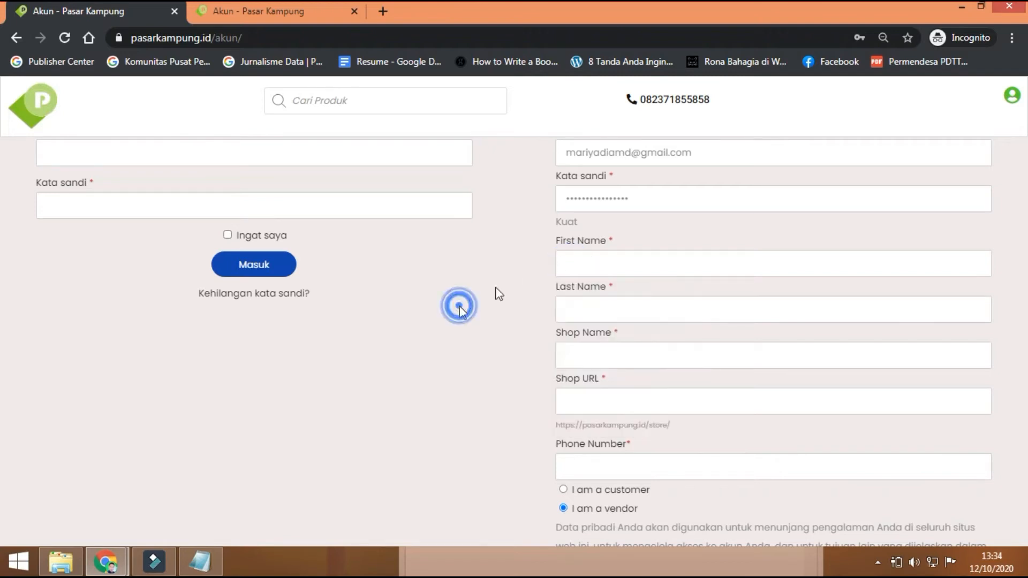
{"action": "left_click", "coordinate": [592, 261]}
{"action": "type", "text": "Mariyadi"}
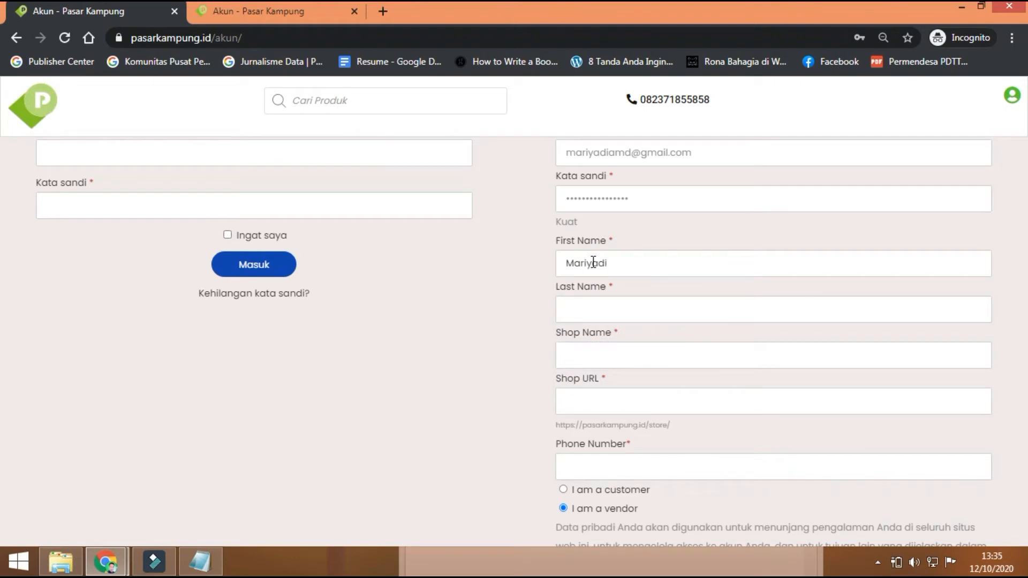
{"action": "left_click", "coordinate": [586, 314]}
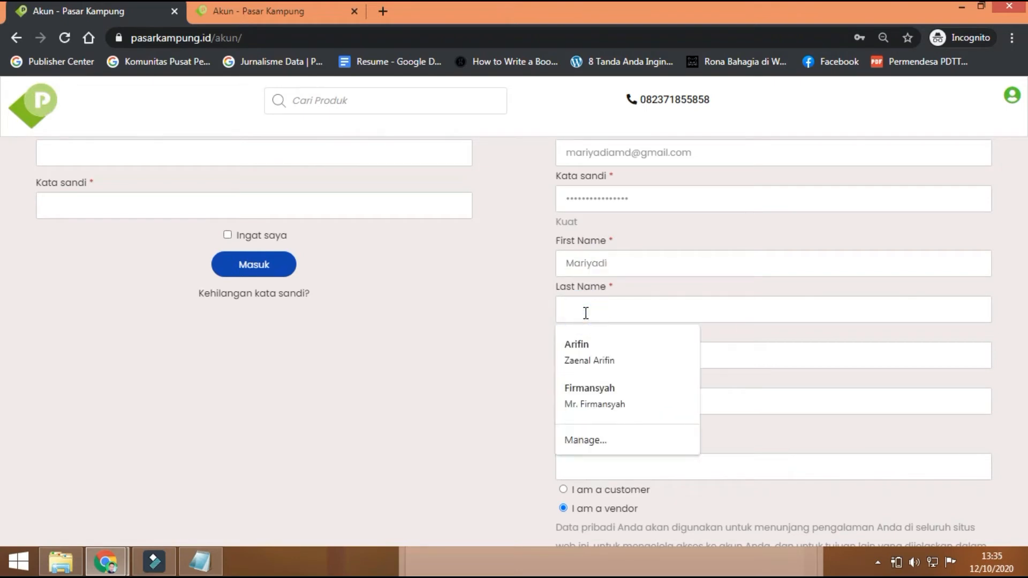
{"action": "left_click", "coordinate": [491, 314]}
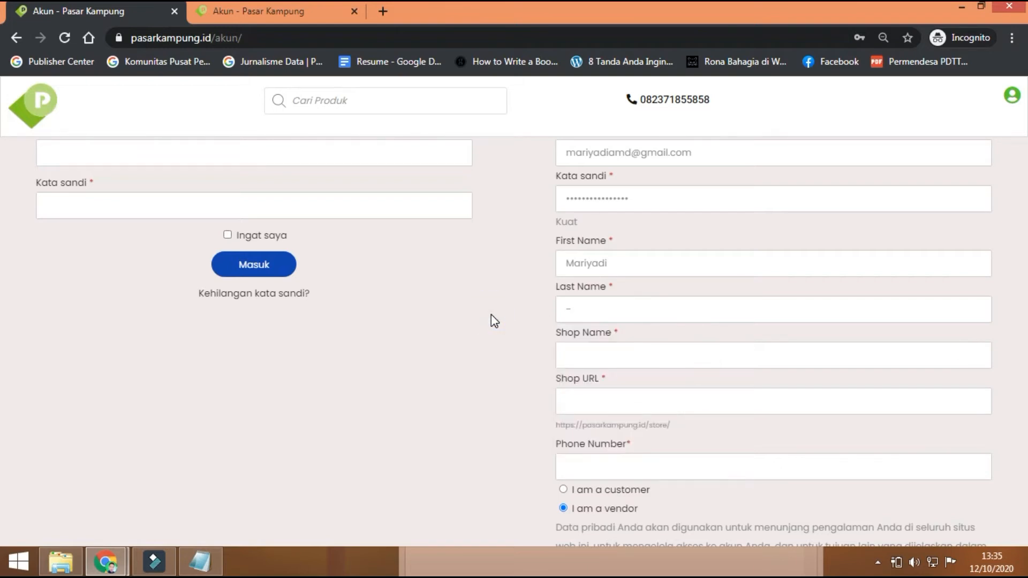
{"action": "scroll", "coordinate": [491, 314], "scroll_direction": "down", "scroll_amount": 1}
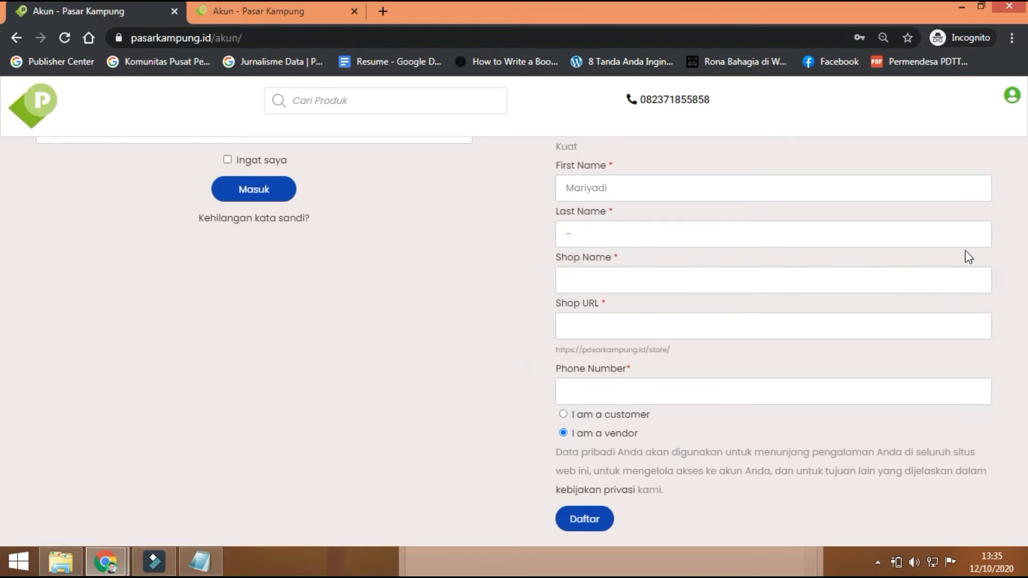
Step: Enter the shop name and confirm the generated shop URL is available
{"action": "left_click", "coordinate": [588, 274]}
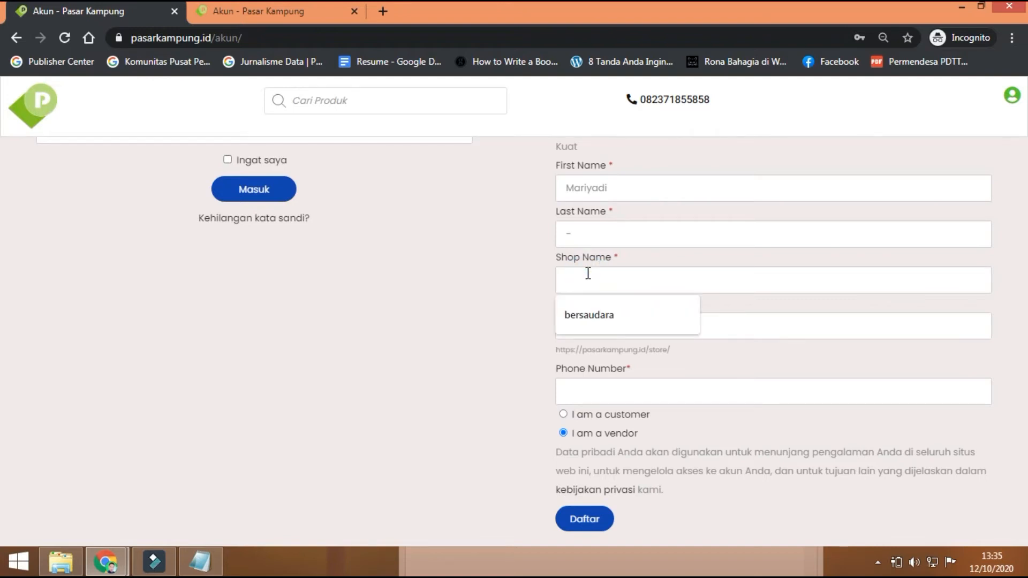
{"action": "type", "text": "Maryadi"}
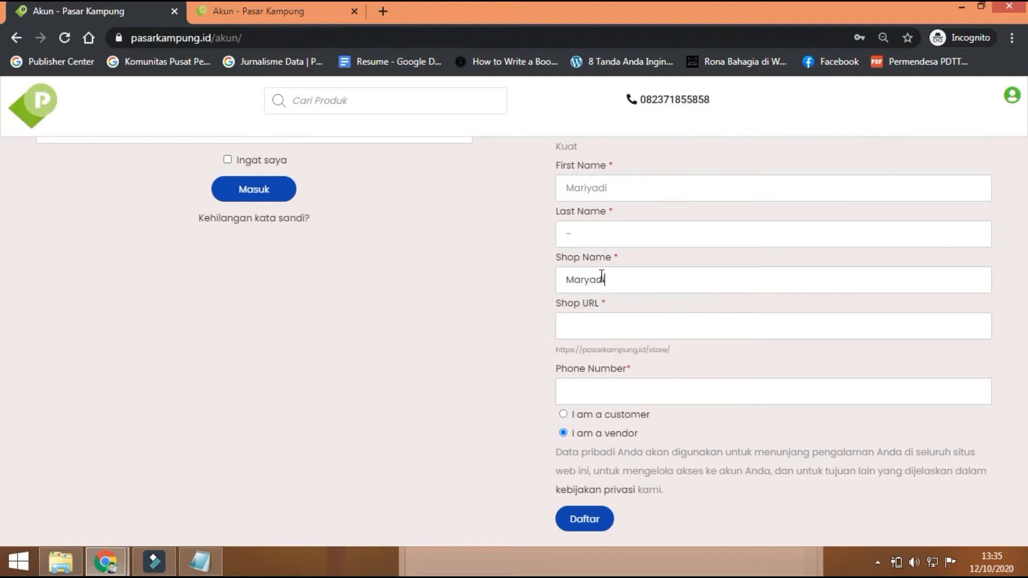
{"action": "key", "text": "BackSpace"}
{"action": "key", "text": "BackSpace"}
{"action": "key", "text": "BackSpace"}
{"action": "key", "text": "BackSpace"}
{"action": "type", "text": "iyadi"}
{"action": "key", "text": "Tab"}
{"action": "left_click_drag", "start_coordinate": [716, 350], "coordinate": [544, 353]}
{"action": "left_click", "coordinate": [535, 323]}
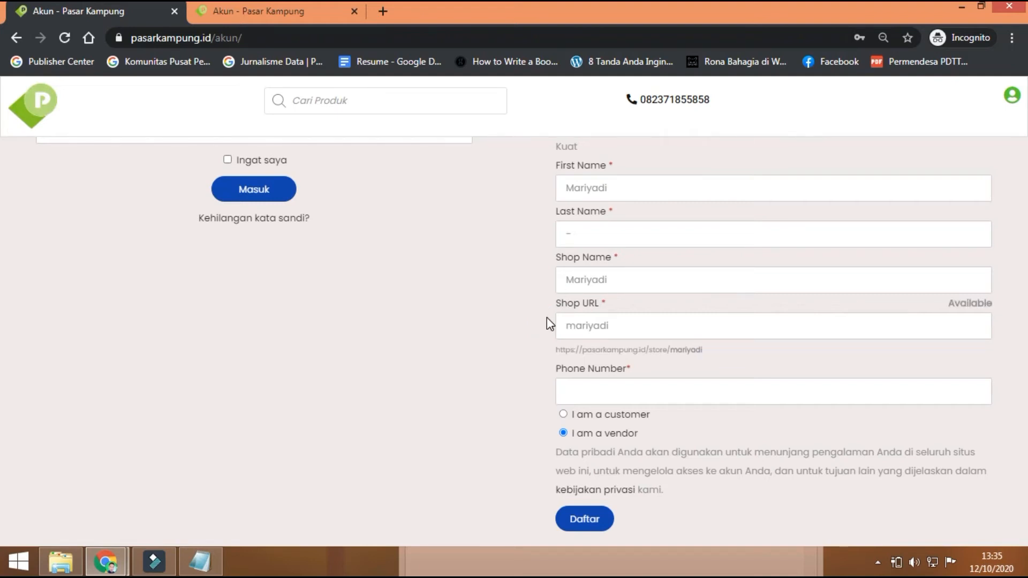
{"action": "left_click", "coordinate": [555, 349]}
{"action": "left_click_drag", "start_coordinate": [643, 350], "coordinate": [699, 350]}
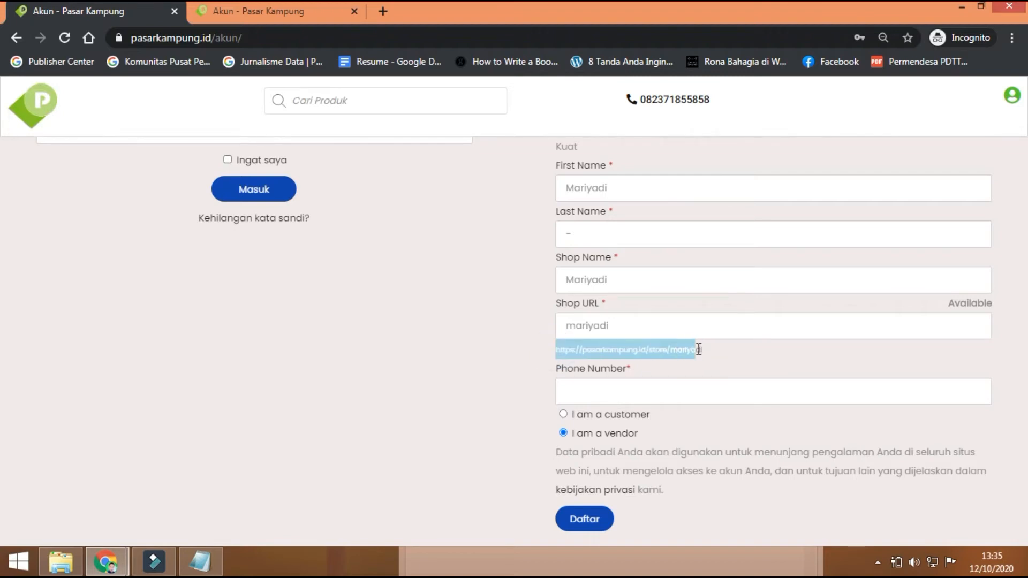
{"action": "left_click", "coordinate": [500, 345]}
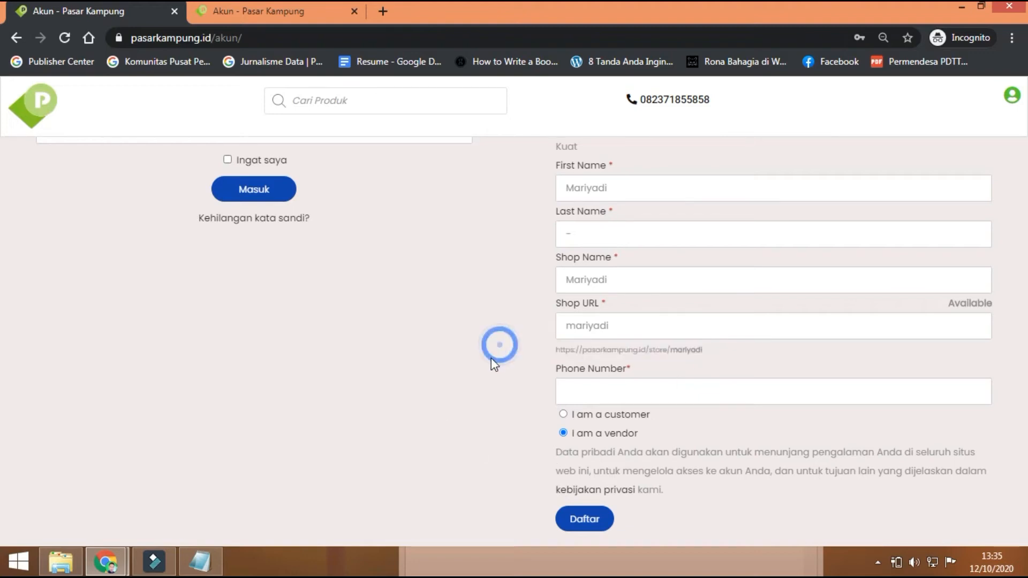
Step: Fill the phone number from the saved Chrome autofill entry
{"action": "left_click", "coordinate": [569, 389]}
{"action": "left_click", "coordinate": [571, 188]}
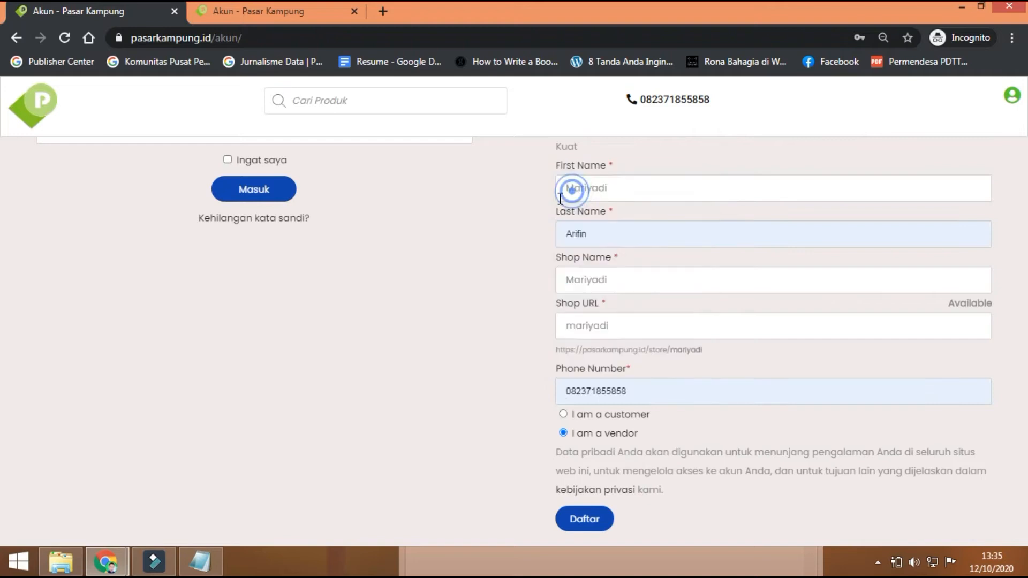
{"action": "scroll", "coordinate": [434, 334], "scroll_direction": "up", "scroll_amount": 3}
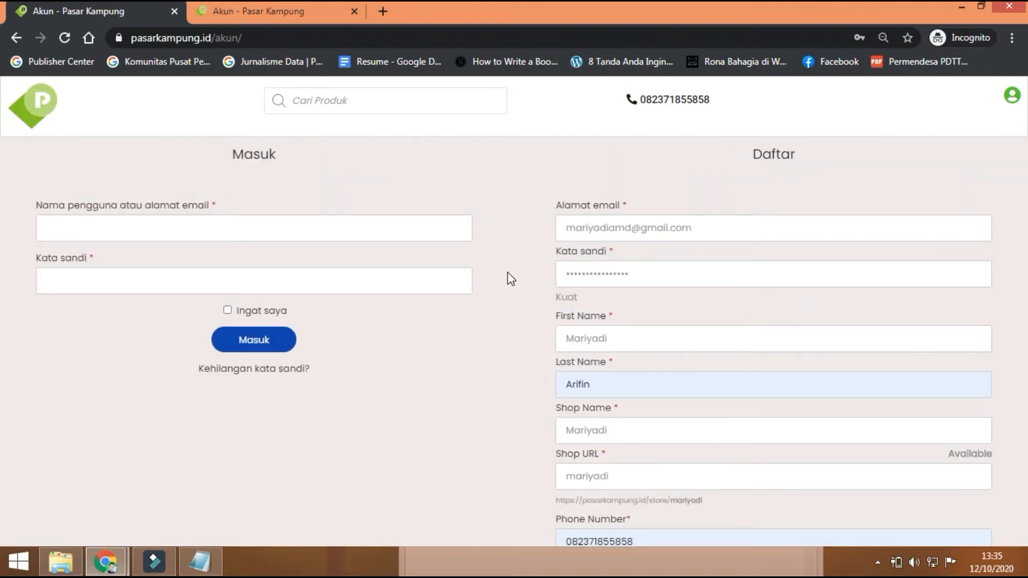
{"action": "scroll", "coordinate": [510, 280], "scroll_direction": "down", "scroll_amount": 4}
{"action": "scroll", "coordinate": [508, 277], "scroll_direction": "up", "scroll_amount": 4}
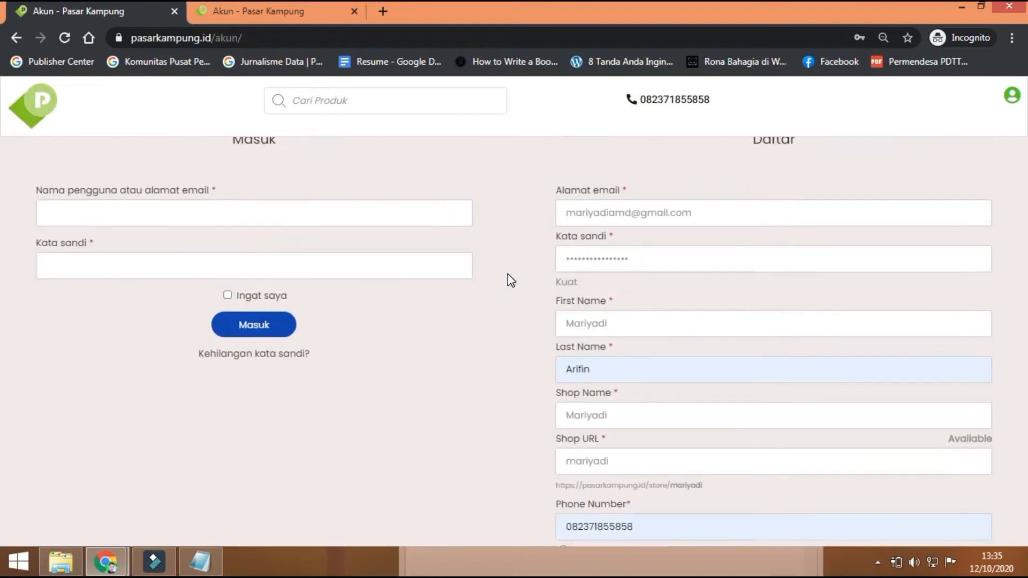
{"action": "scroll", "coordinate": [507, 277], "scroll_direction": "down", "scroll_amount": 4}
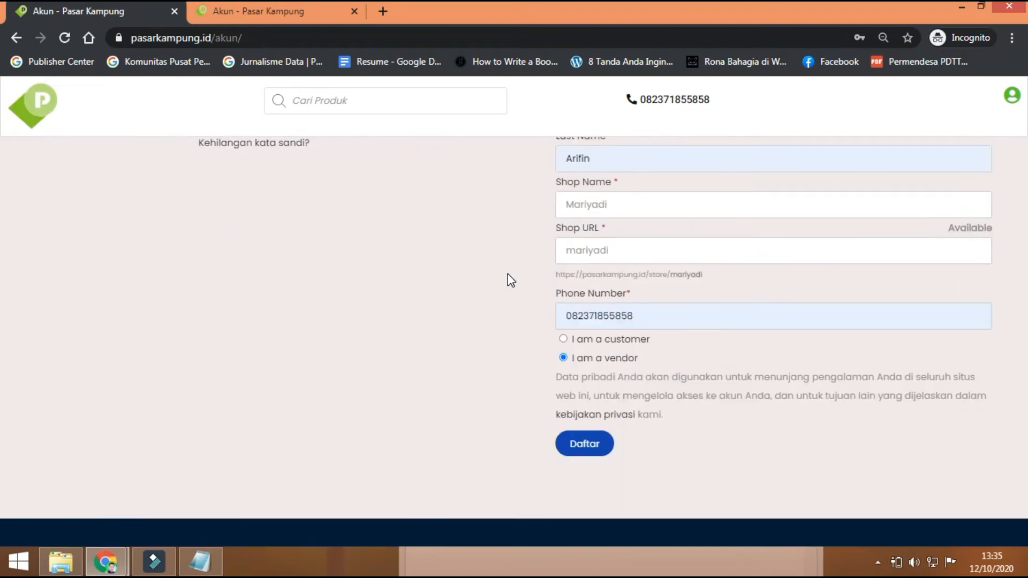
Step: Submit the vendor registration with Daftar and start the setup wizard with Let's Go!
{"action": "left_click", "coordinate": [580, 453]}
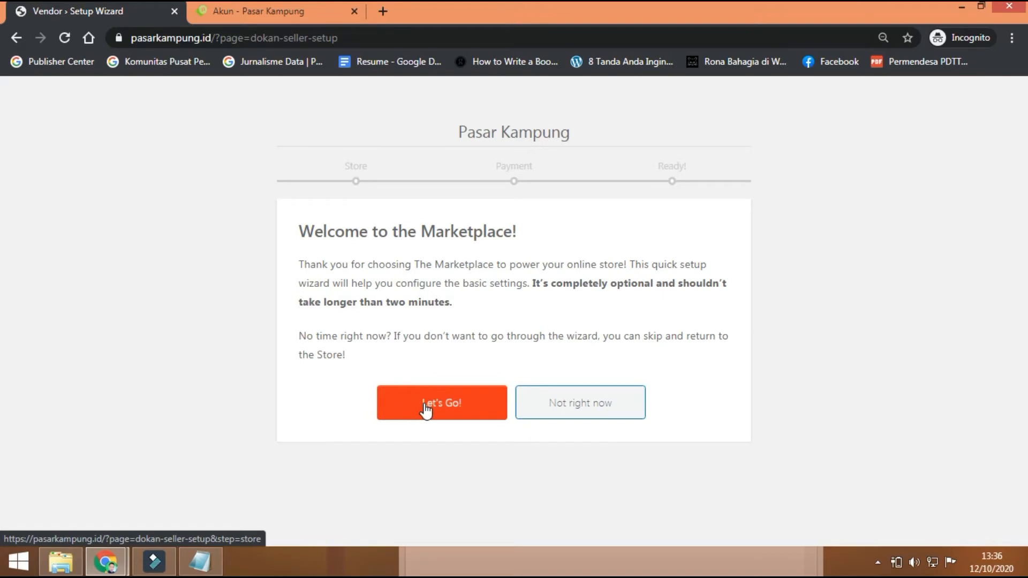
{"action": "left_click", "coordinate": [427, 410]}
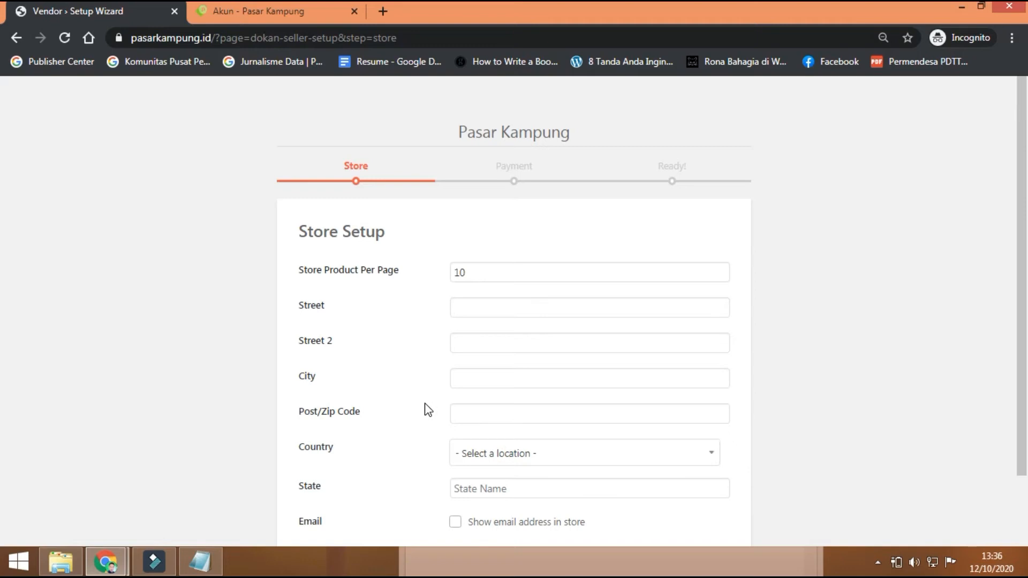
Step: Change Store Product Per Page from 10 to 5
{"action": "scroll", "coordinate": [428, 410], "scroll_direction": "down", "scroll_amount": 2}
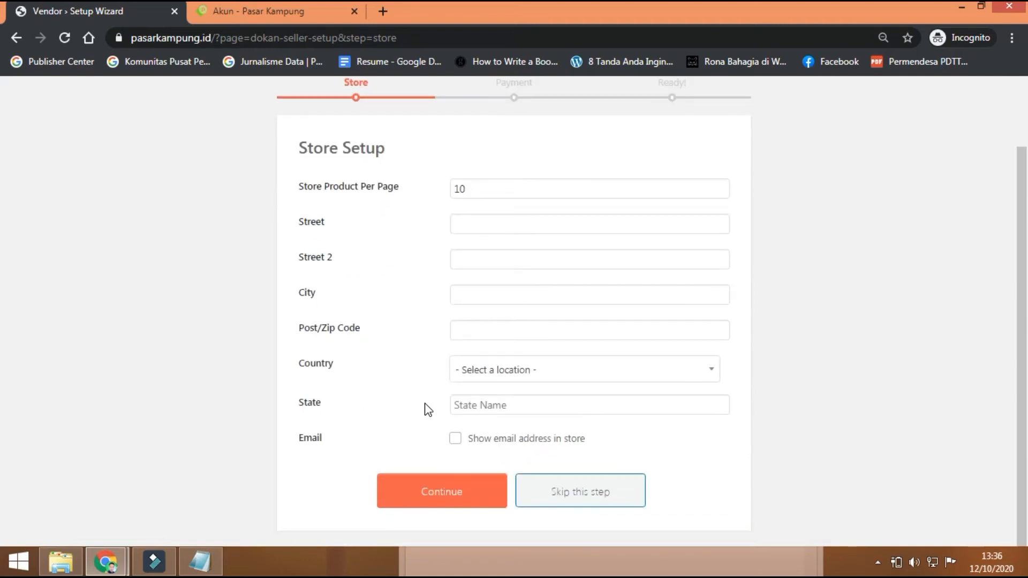
{"action": "scroll", "coordinate": [429, 410], "scroll_direction": "up", "scroll_amount": 1}
{"action": "scroll", "coordinate": [428, 410], "scroll_direction": "down", "scroll_amount": 1}
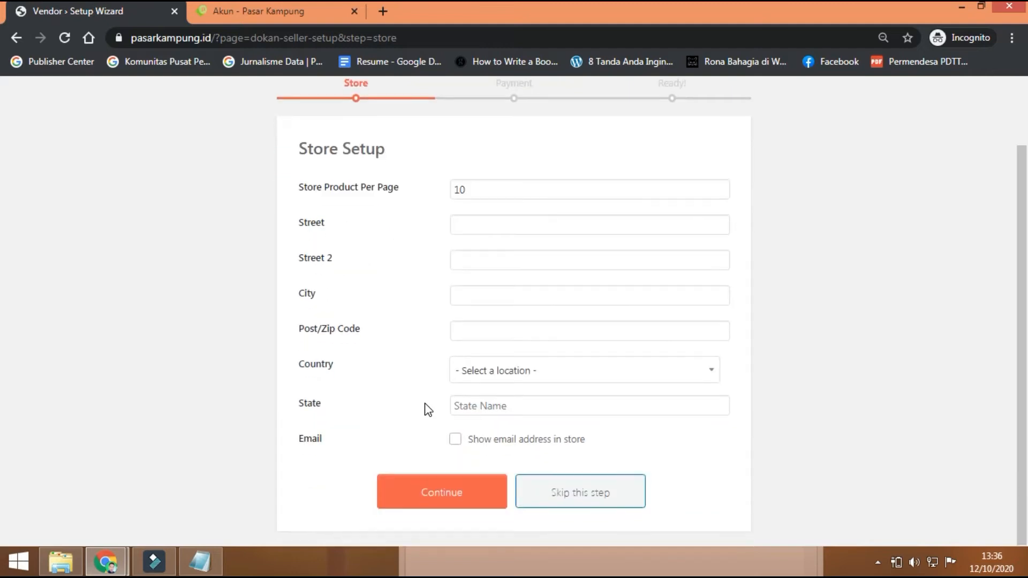
{"action": "scroll", "coordinate": [428, 411], "scroll_direction": "up", "scroll_amount": 1}
{"action": "scroll", "coordinate": [429, 410], "scroll_direction": "down", "scroll_amount": 1}
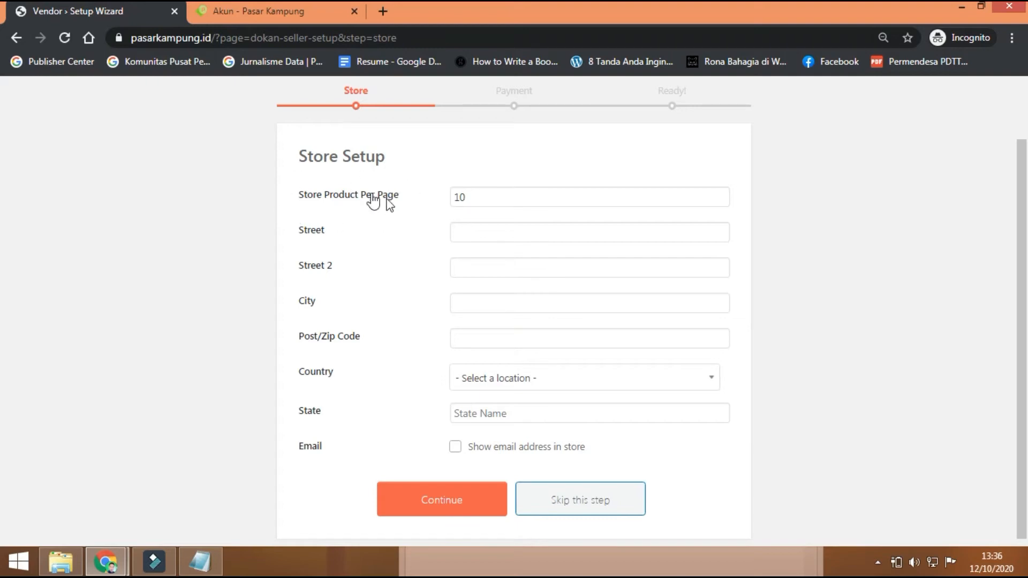
{"action": "double_click", "coordinate": [471, 197]}
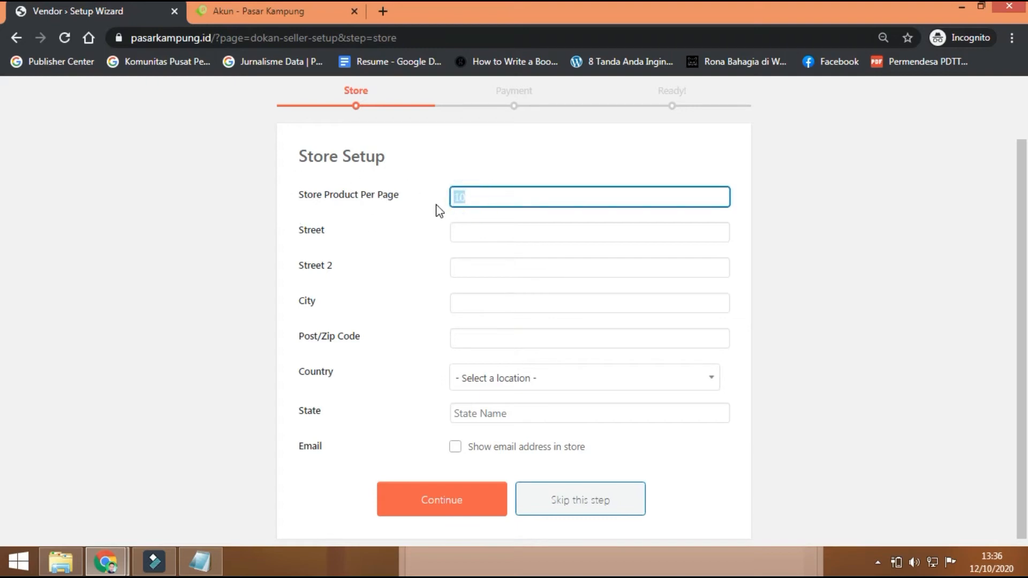
{"action": "type", "text": "5"}
{"action": "left_click", "coordinate": [823, 225]}
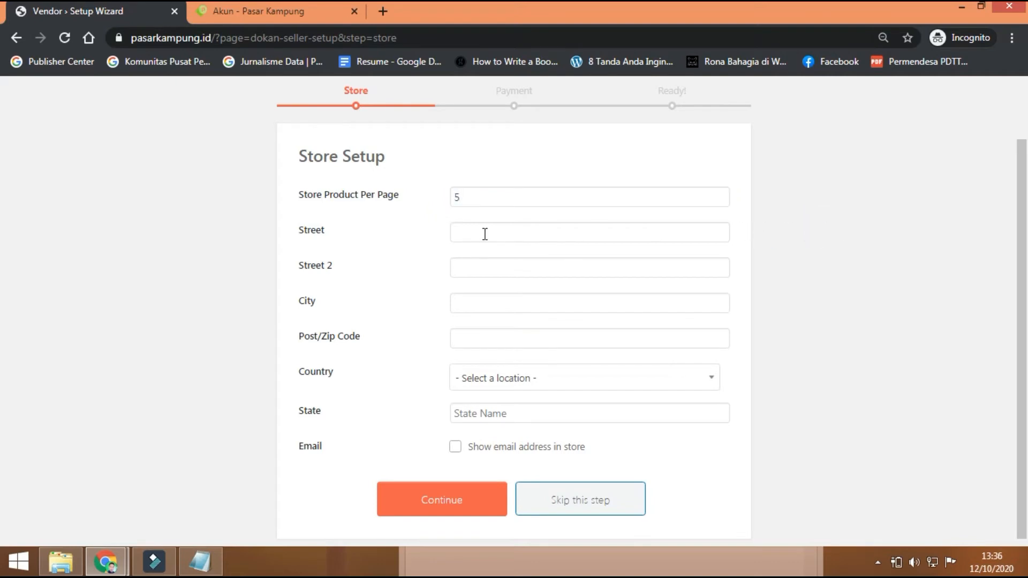
Step: Fill the store address from the saved autofill suggestion
{"action": "double_click", "coordinate": [293, 231]}
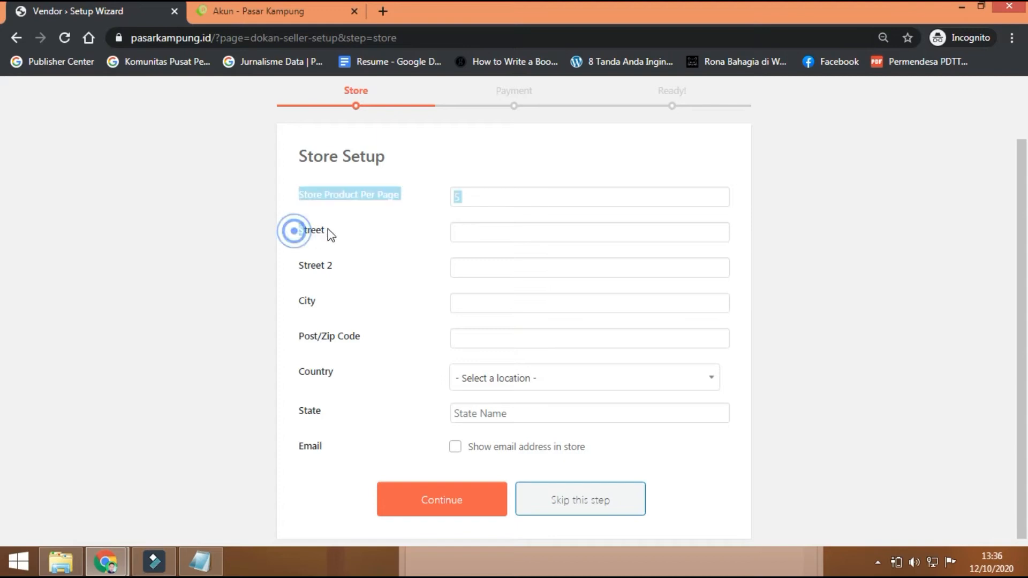
{"action": "left_click", "coordinate": [458, 232]}
{"action": "type", "text": "RT"}
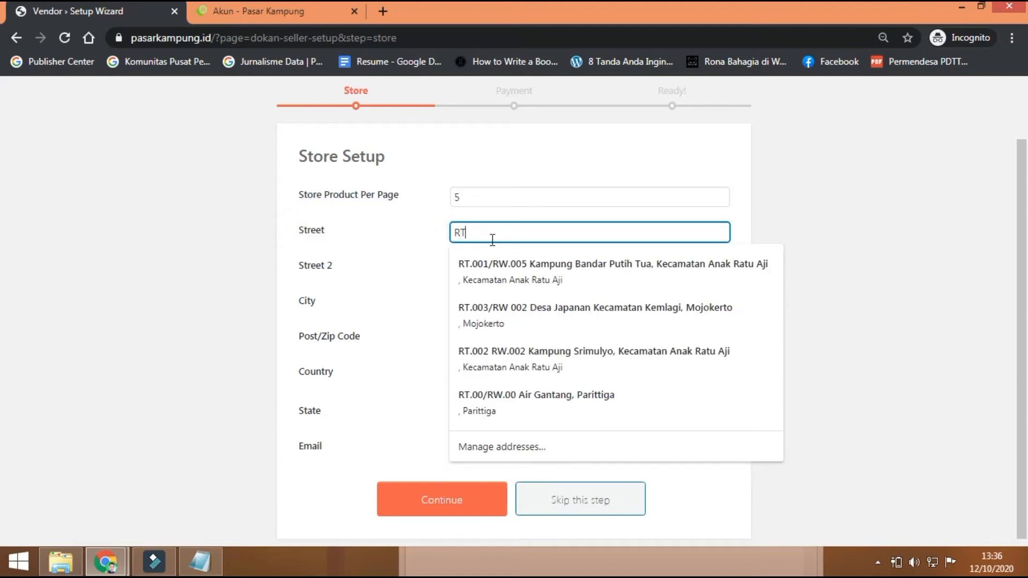
{"action": "left_click", "coordinate": [504, 266]}
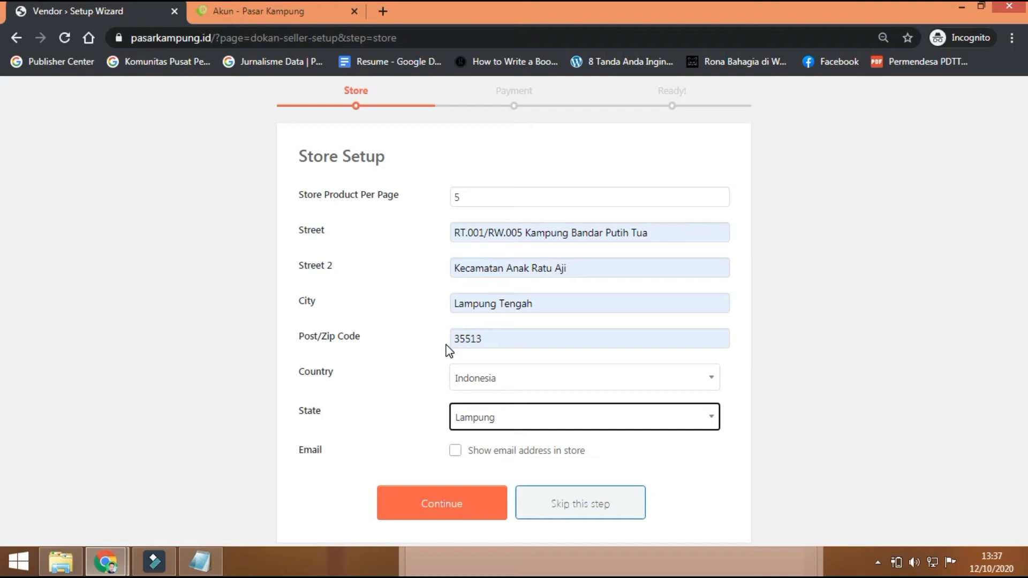
Step: Tick 'Show email address in store' and continue to Payment Setup
{"action": "scroll", "coordinate": [448, 351], "scroll_direction": "down", "scroll_amount": 1}
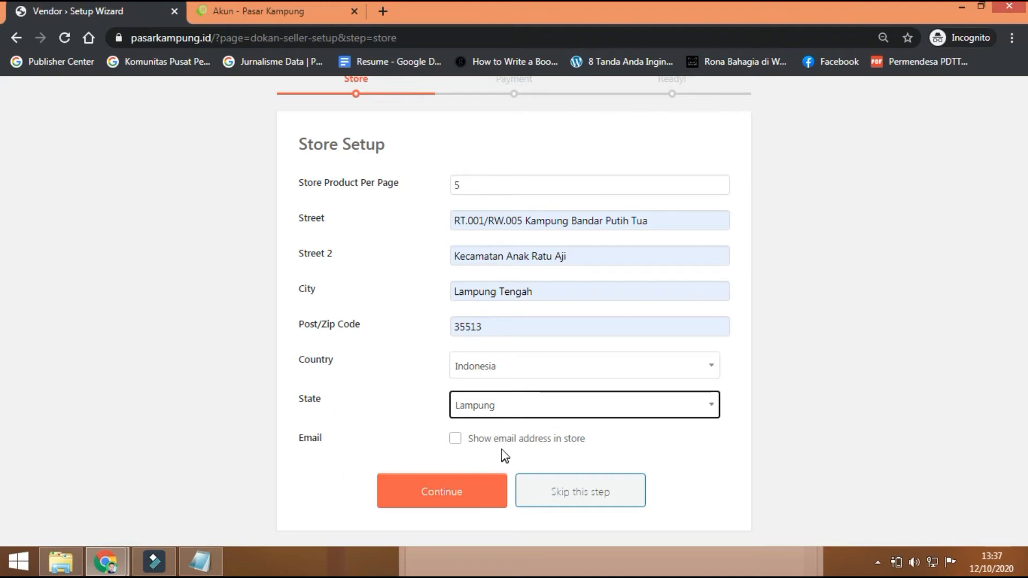
{"action": "left_click", "coordinate": [455, 439]}
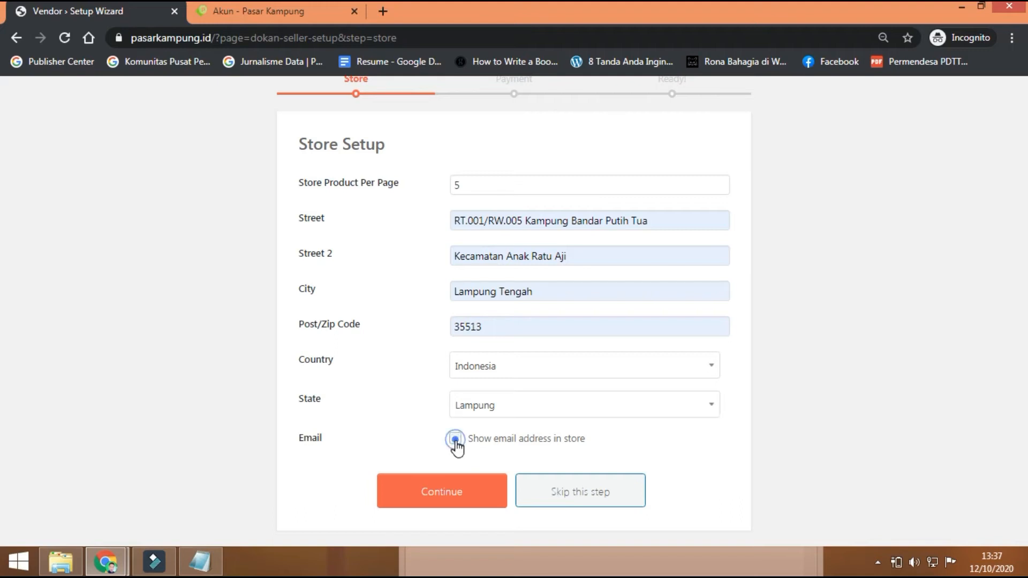
{"action": "left_click", "coordinate": [463, 500]}
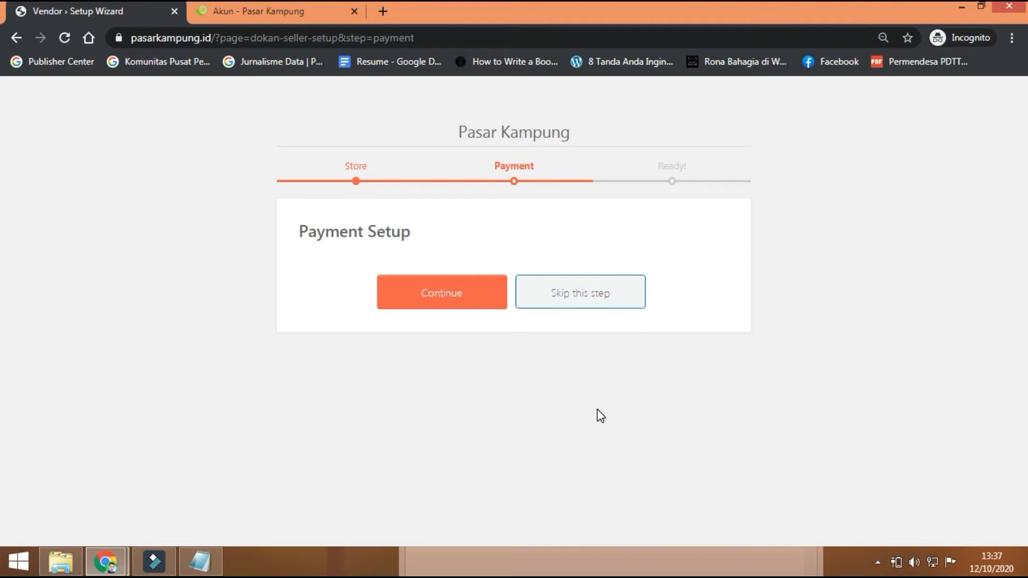
Step: Skip the Payment Setup step and go from the Ready screen to the store dashboard
{"action": "left_click", "coordinate": [574, 290]}
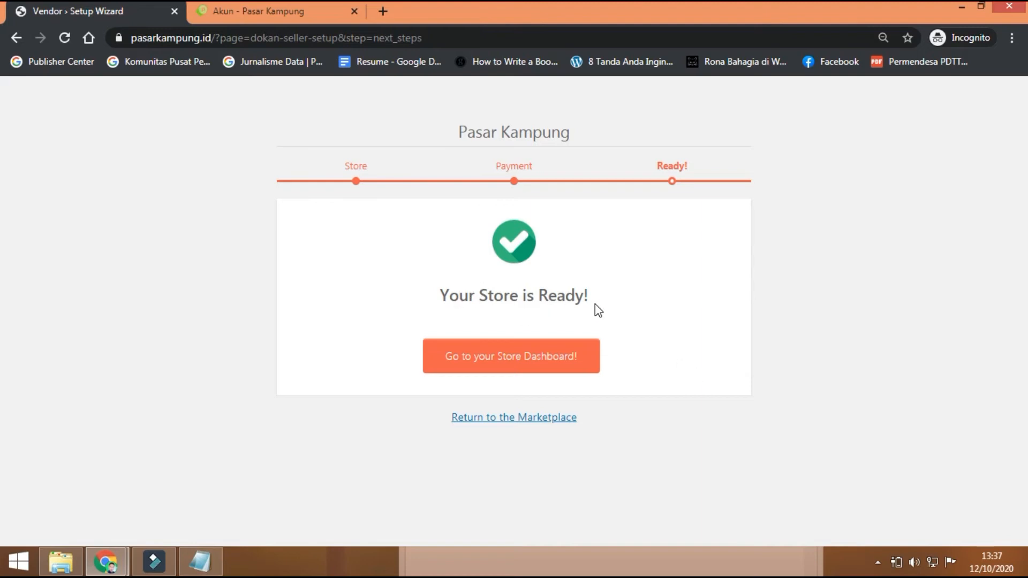
{"action": "left_click", "coordinate": [485, 366]}
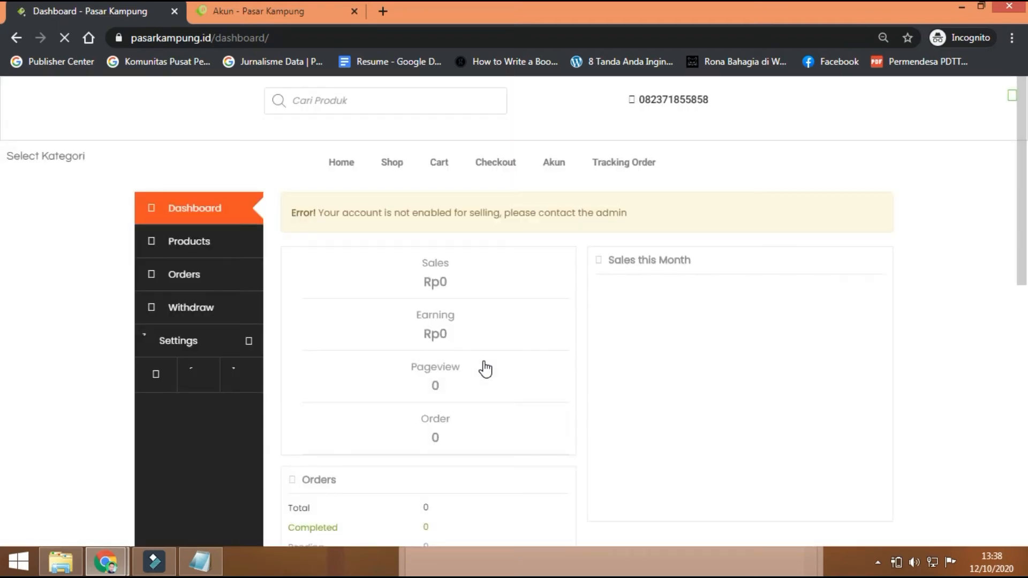
Step: Open the vendor's Products list, which shows All (0) and the not-enabled-for-selling warning
{"action": "scroll", "coordinate": [486, 369], "scroll_direction": "down", "scroll_amount": 5}
{"action": "scroll", "coordinate": [485, 368], "scroll_direction": "up", "scroll_amount": 5}
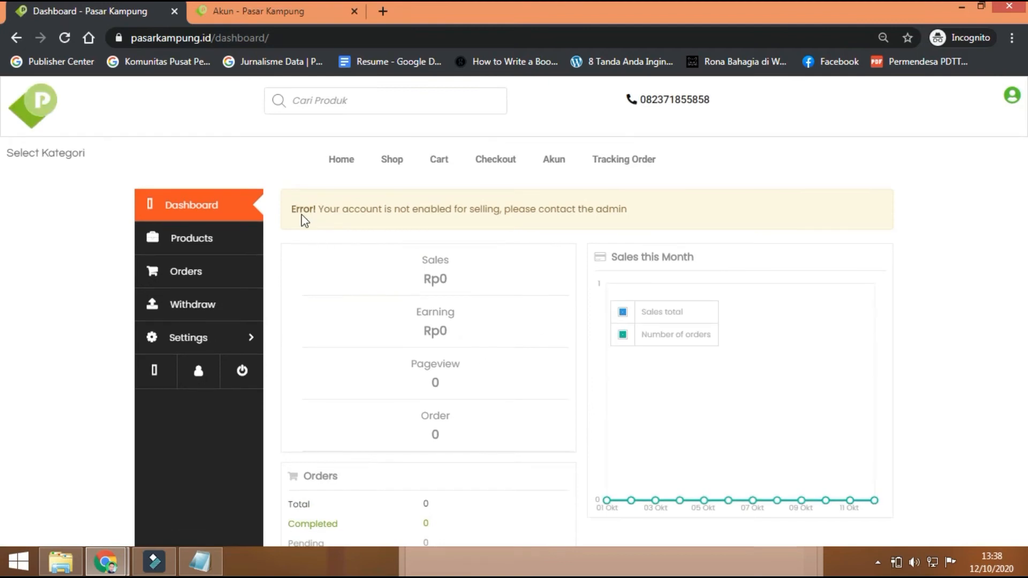
{"action": "left_click_drag", "start_coordinate": [292, 208], "coordinate": [646, 208]}
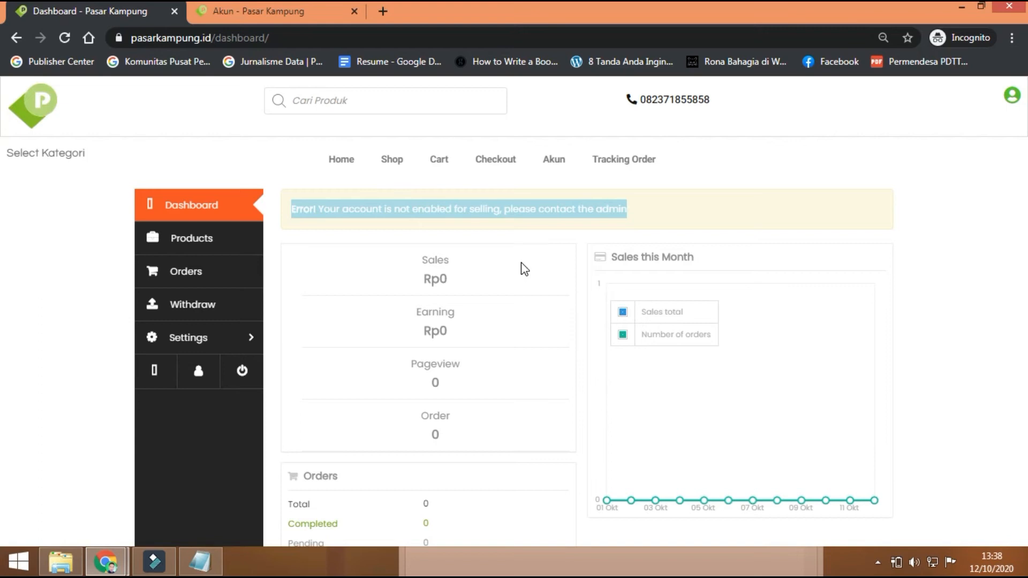
{"action": "left_click", "coordinate": [207, 239]}
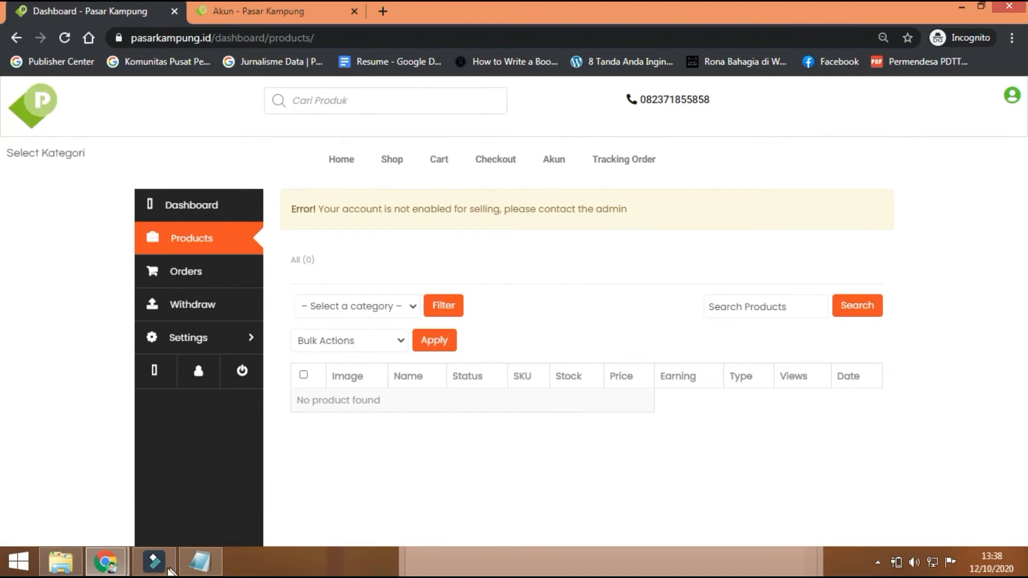
{"action": "left_click", "coordinate": [105, 561]}
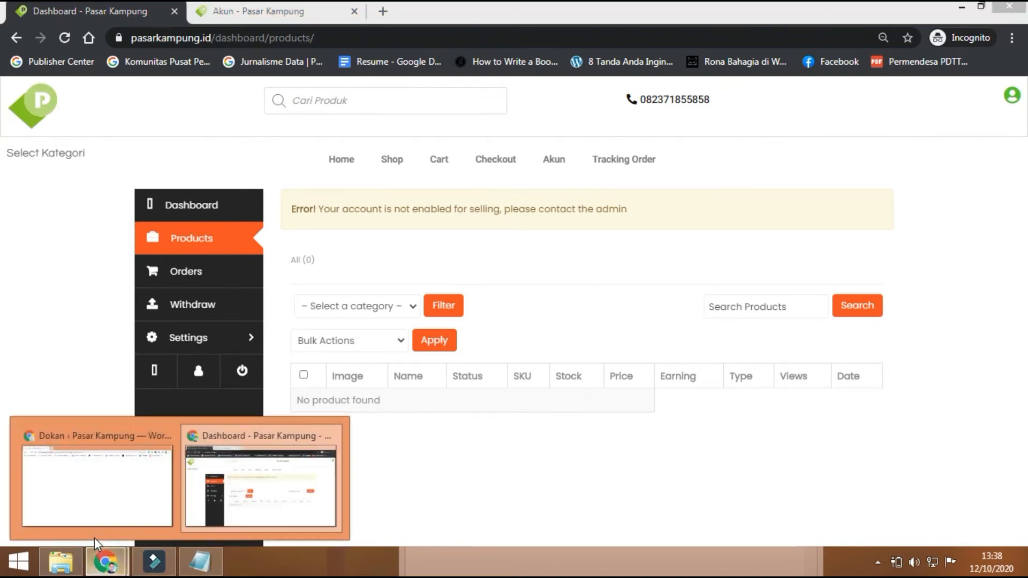
Step: In the admin Dokan Vendors list, refresh All and switch on Status for the newest vendor
{"action": "left_click", "coordinate": [97, 512]}
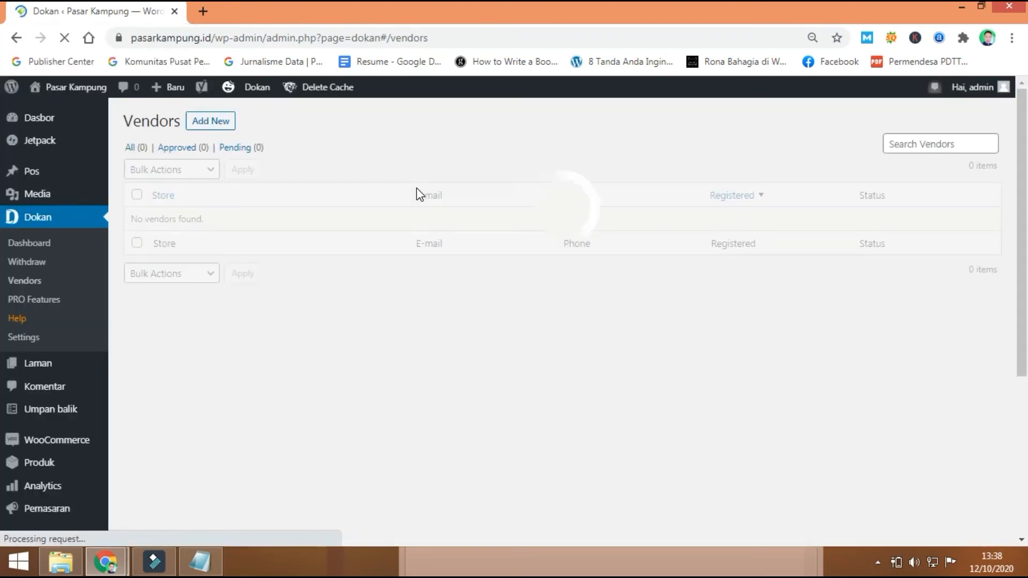
{"action": "scroll", "coordinate": [416, 199], "scroll_direction": "down", "scroll_amount": 3}
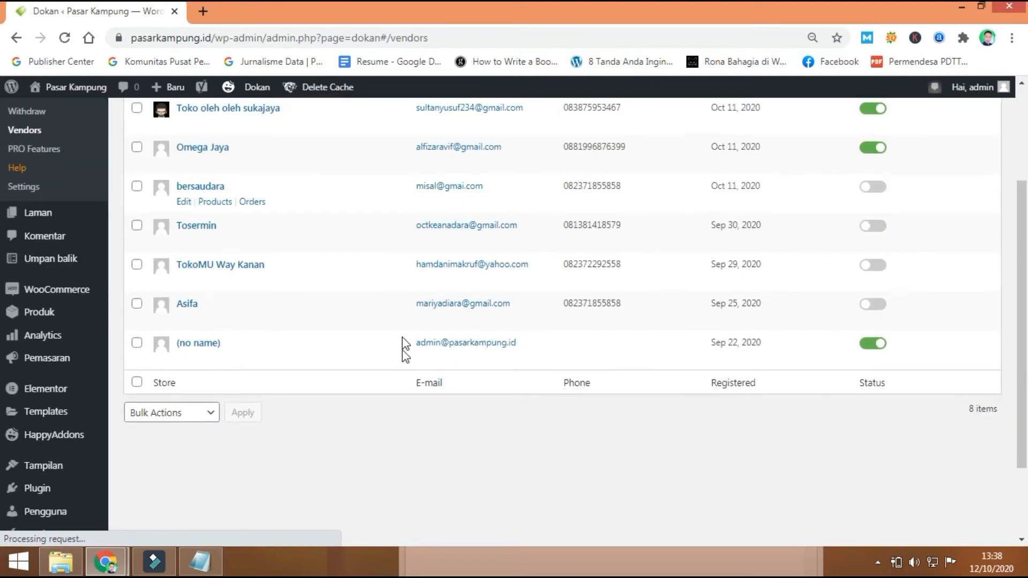
{"action": "scroll", "coordinate": [403, 350], "scroll_direction": "up", "scroll_amount": 3}
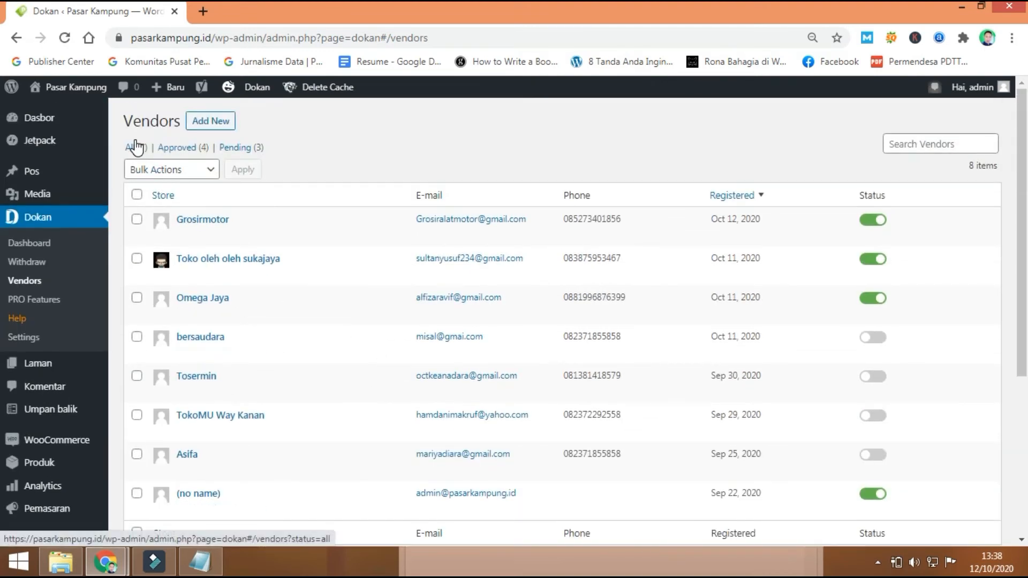
{"action": "left_click", "coordinate": [65, 37]}
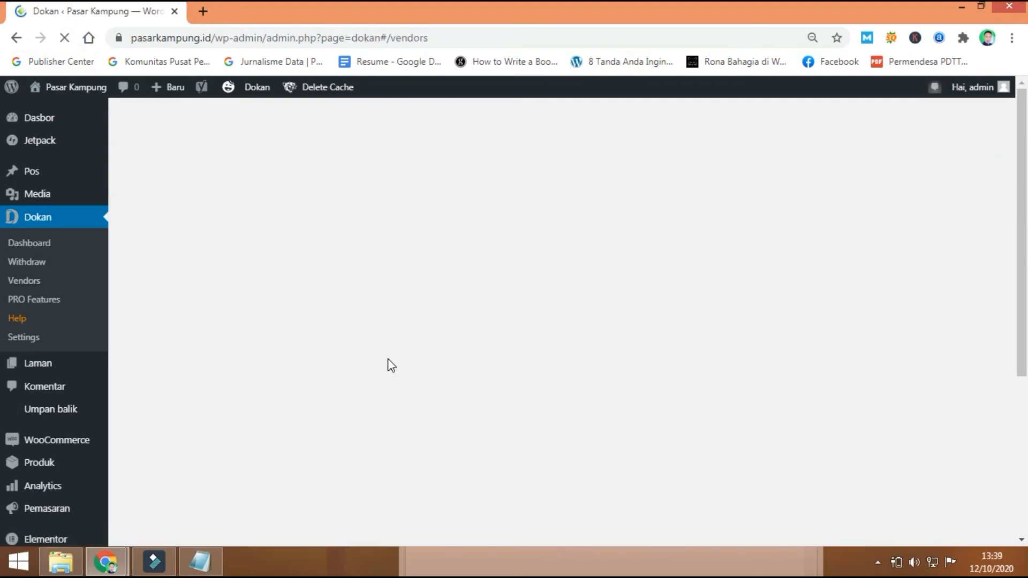
{"action": "scroll", "coordinate": [387, 363], "scroll_direction": "down", "scroll_amount": 1}
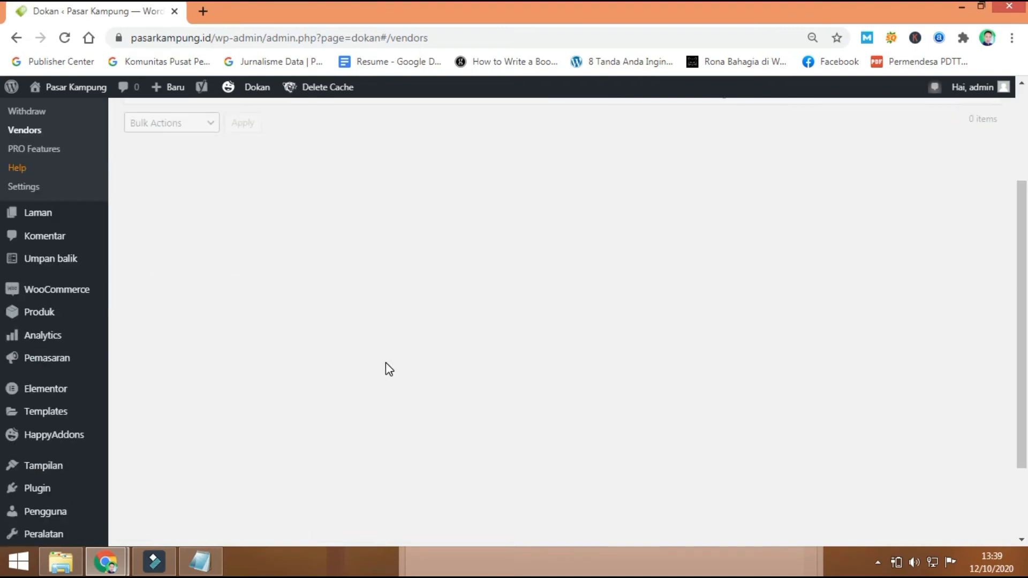
{"action": "scroll", "coordinate": [389, 369], "scroll_direction": "up", "scroll_amount": 1}
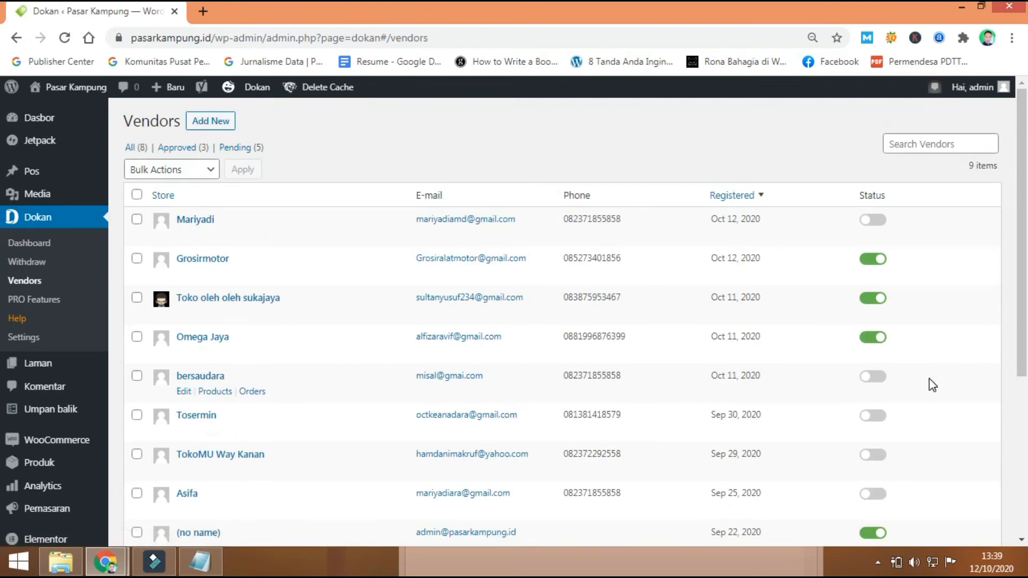
{"action": "left_click", "coordinate": [883, 230]}
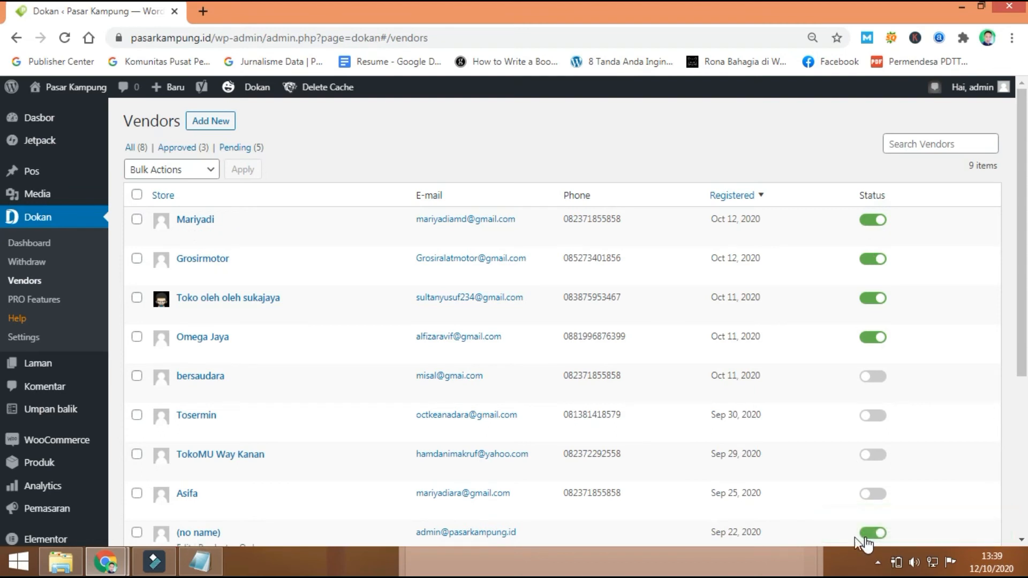
Step: Reload the vendor's Products page to clear the selling error, then start a new product
{"action": "mouse_move", "coordinate": [105, 561]}
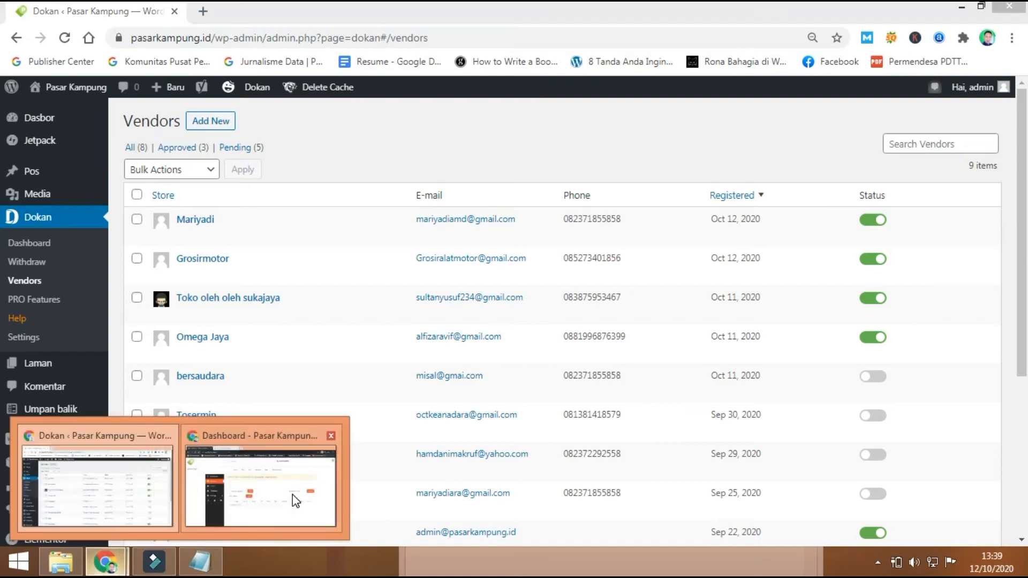
{"action": "left_click", "coordinate": [289, 494]}
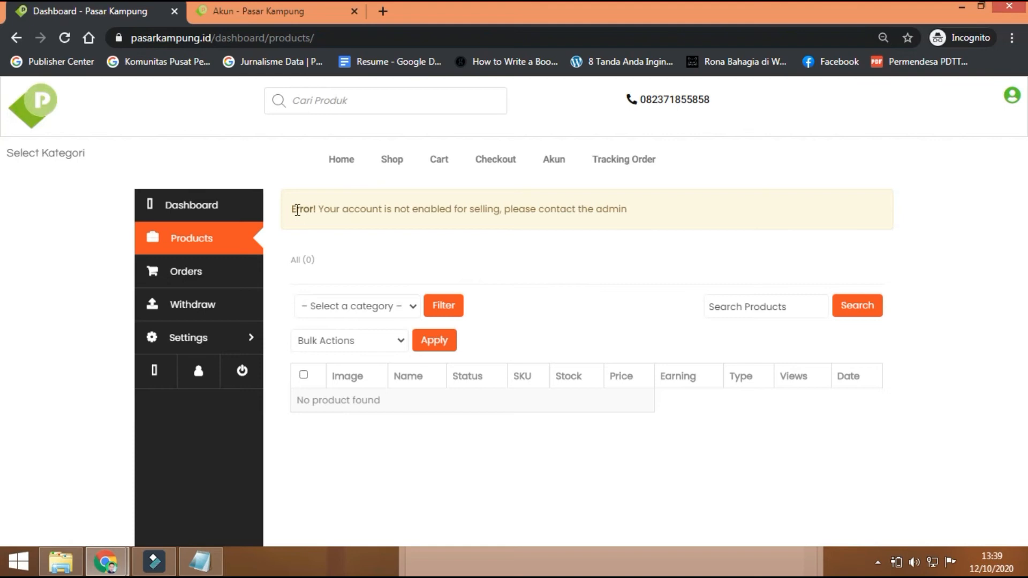
{"action": "left_click_drag", "start_coordinate": [293, 208], "coordinate": [320, 209]}
{"action": "left_click", "coordinate": [69, 40]}
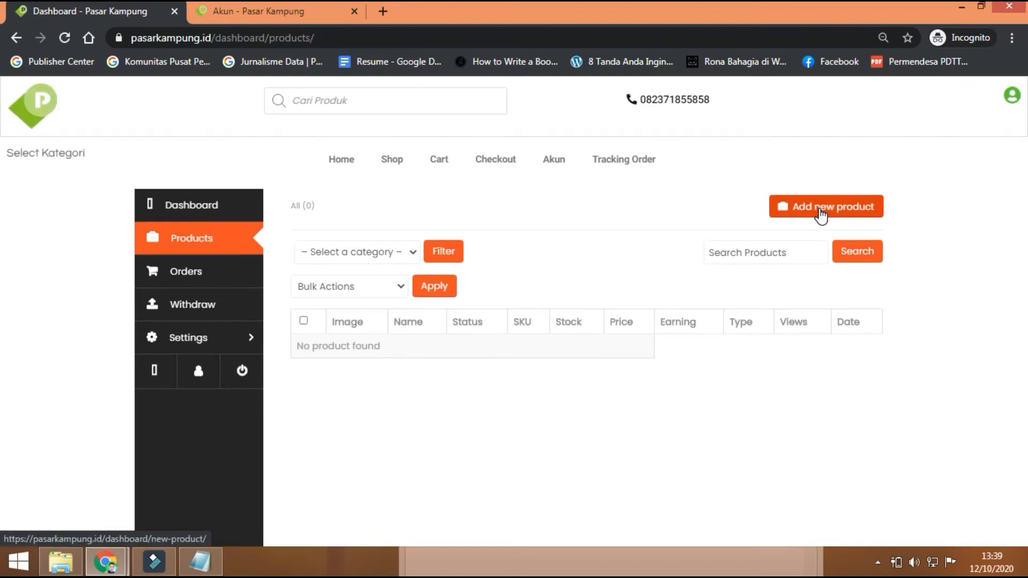
{"action": "left_click", "coordinate": [819, 211]}
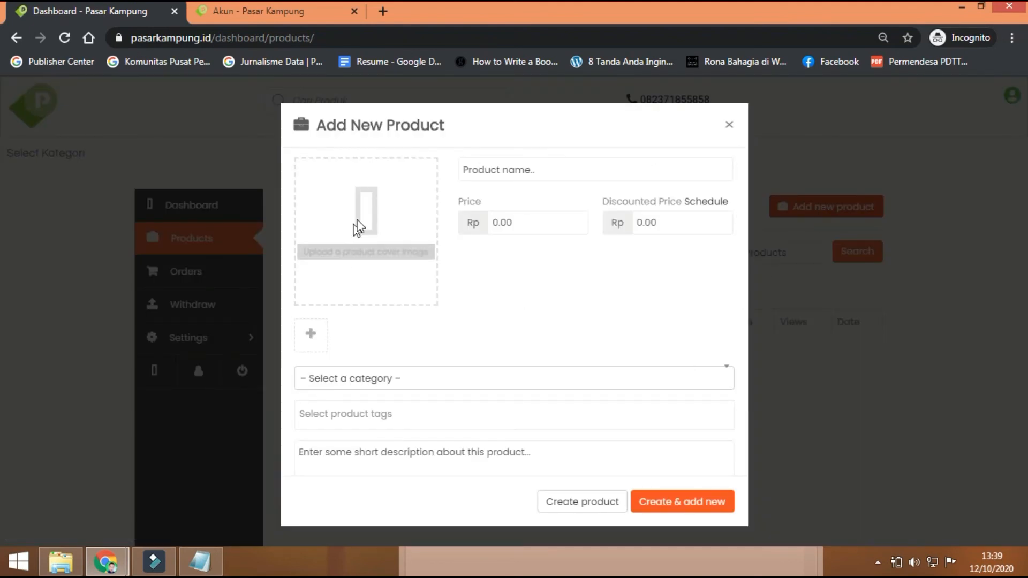
Step: Upload the 120560660 jpg boxed-snacks photo and set it as the product's featured image
{"action": "left_click", "coordinate": [368, 254]}
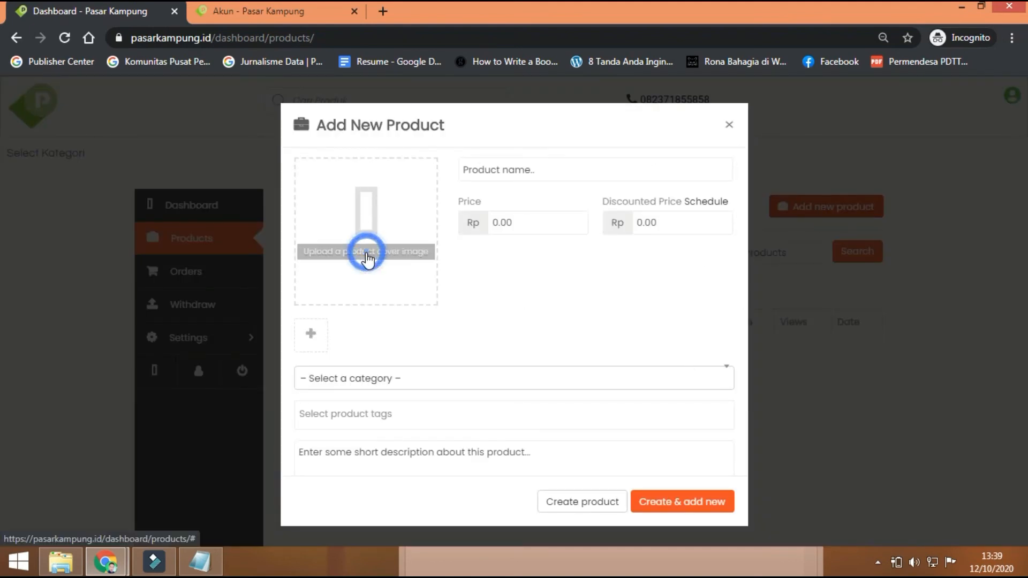
{"action": "left_click", "coordinate": [534, 329]}
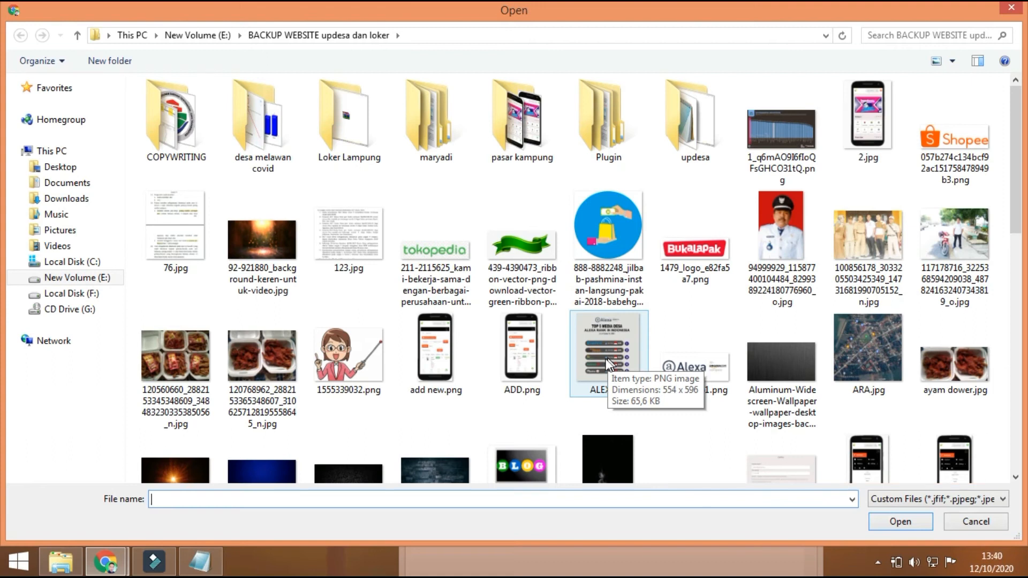
{"action": "left_click", "coordinate": [262, 364]}
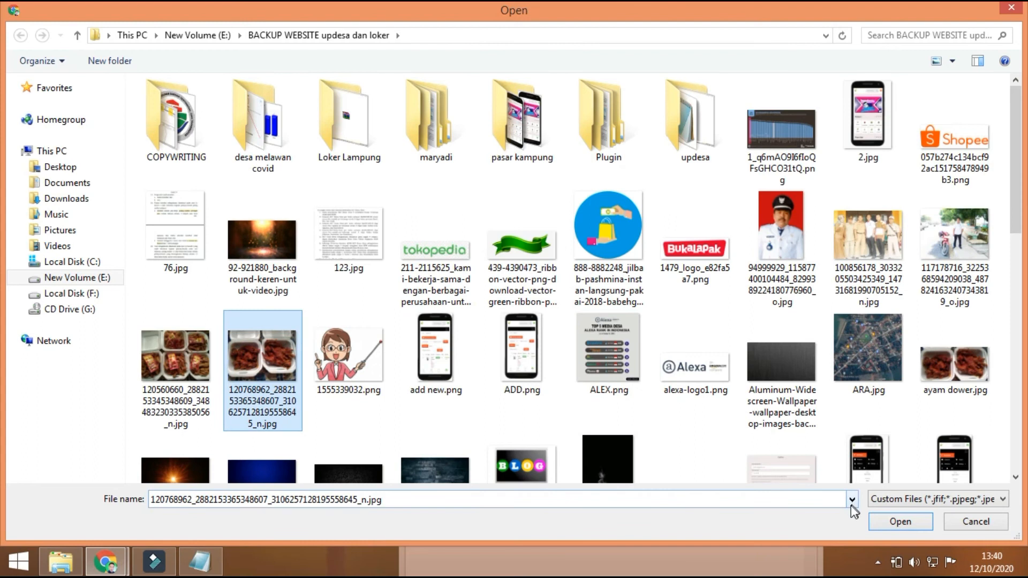
{"action": "left_click", "coordinate": [183, 364]}
{"action": "left_click", "coordinate": [900, 521]}
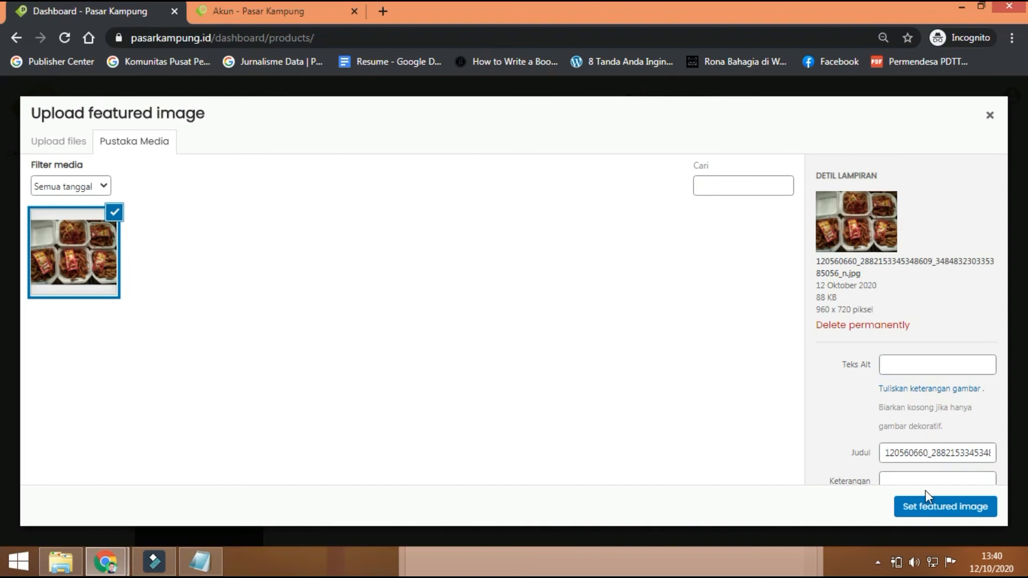
{"action": "left_click", "coordinate": [900, 507]}
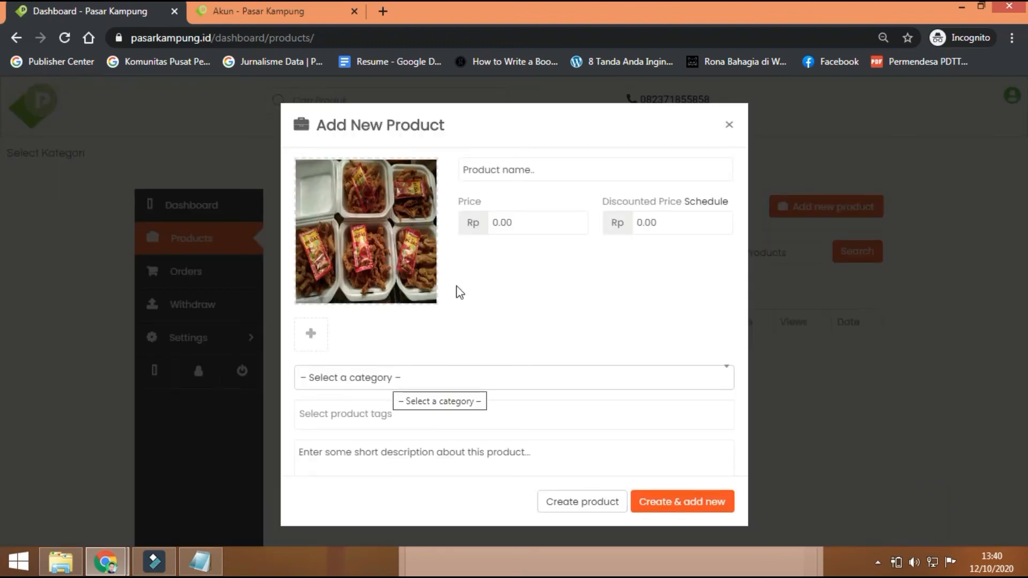
Step: Name the product 'Jamur Pedas Enak'
{"action": "left_click", "coordinate": [497, 170]}
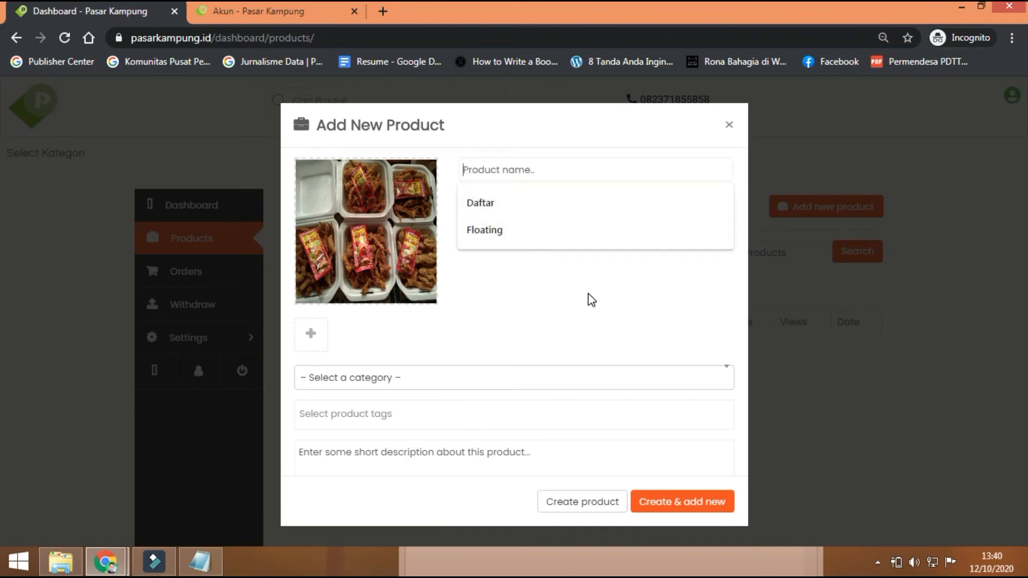
{"action": "type", "text": "jAMU"}
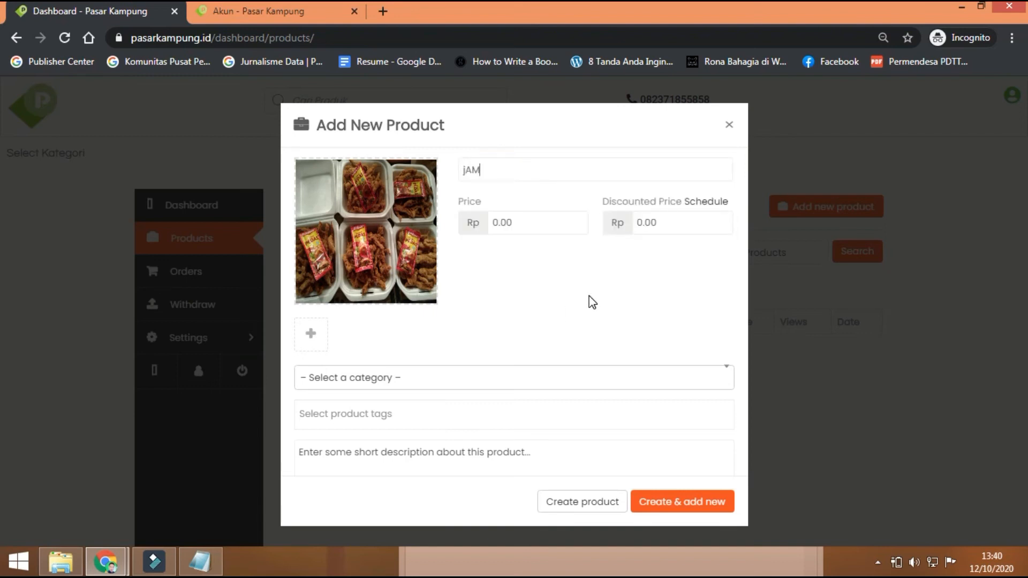
{"action": "key", "text": "BackSpace"}
{"action": "key", "text": "BackSpace"}
{"action": "key", "text": "BackSpace"}
{"action": "key", "text": "BackSpace"}
{"action": "type", "text": "jAMU"}
{"action": "key", "text": "BackSpace"}
{"action": "key", "text": "BackSpace"}
{"action": "key", "text": "BackSpace"}
{"action": "key", "text": "BackSpace"}
{"action": "type", "text": "Jamur Pedas ENAK"}
{"action": "key", "text": "BackSpace"}
{"action": "key", "text": "BackSpace"}
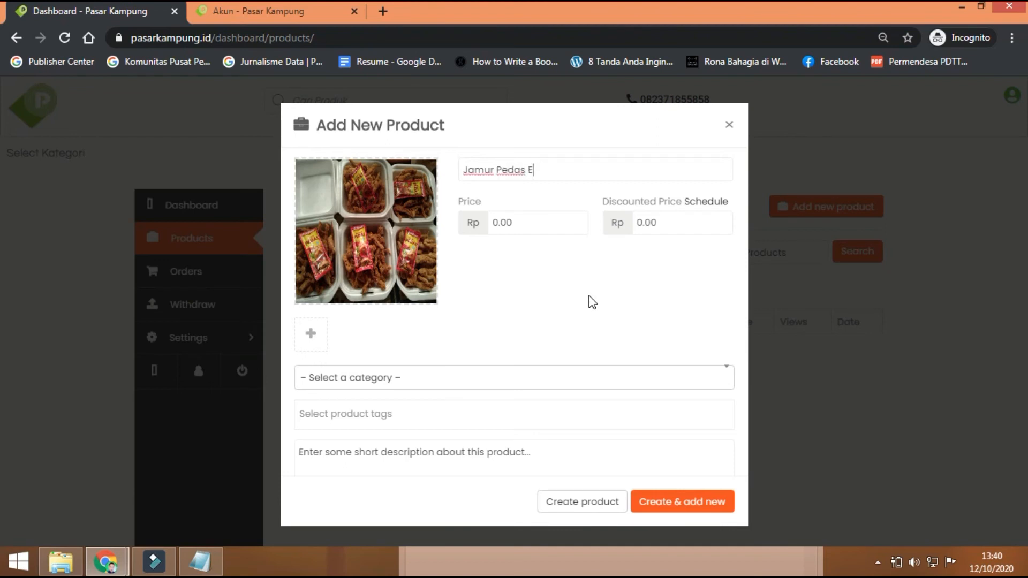
{"action": "type", "text": "nak"}
Step: Set the product price to 10000 and move to the Discounted Price field
{"action": "left_click", "coordinate": [504, 225]}
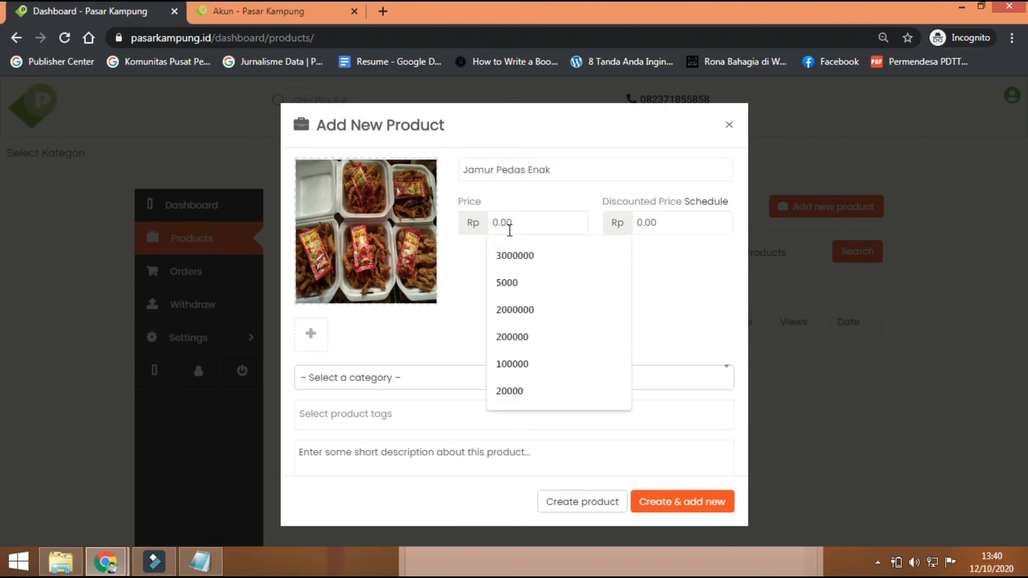
{"action": "type", "text": "10000"}
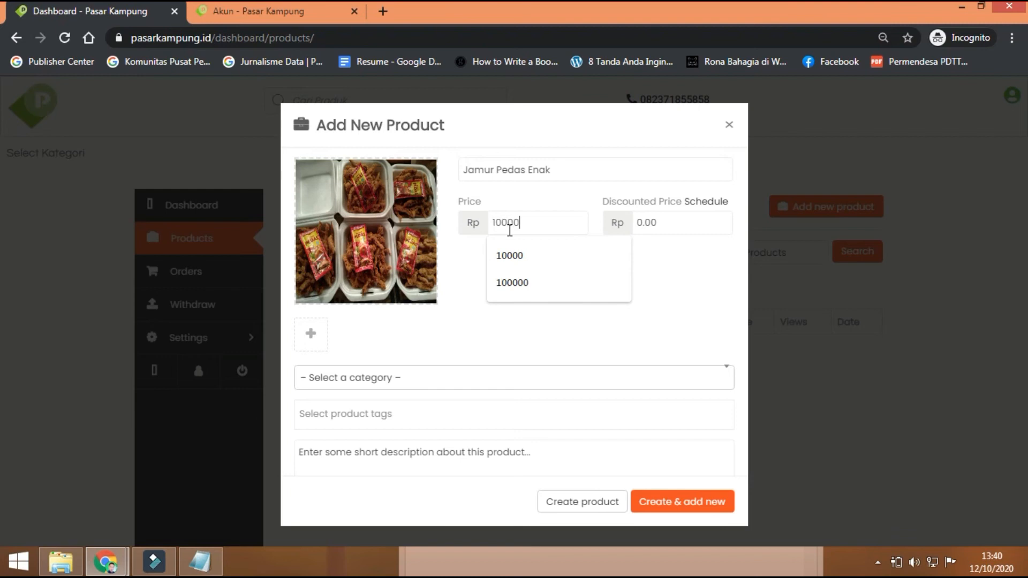
{"action": "left_click", "coordinate": [679, 270]}
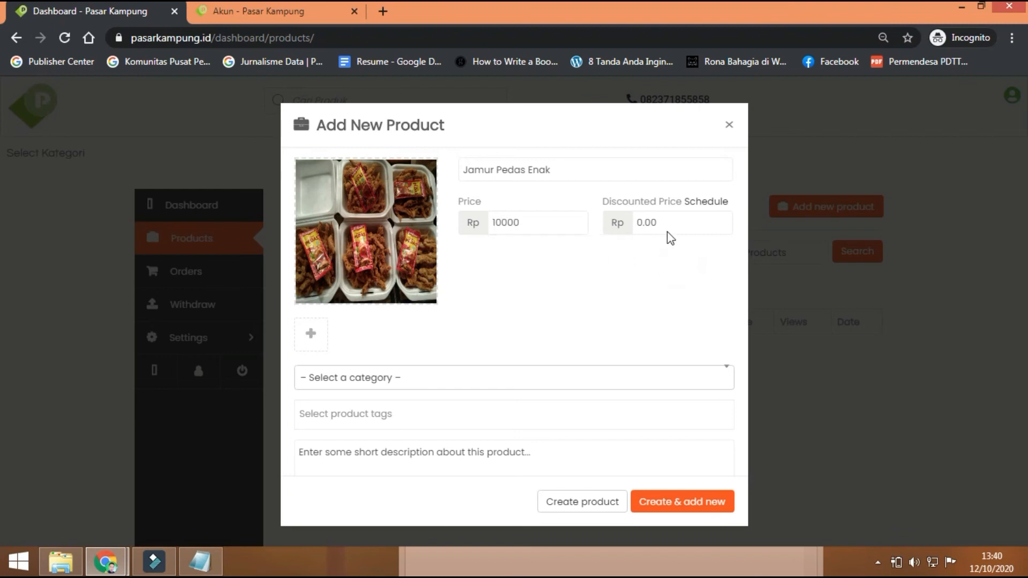
{"action": "left_click", "coordinate": [671, 227]}
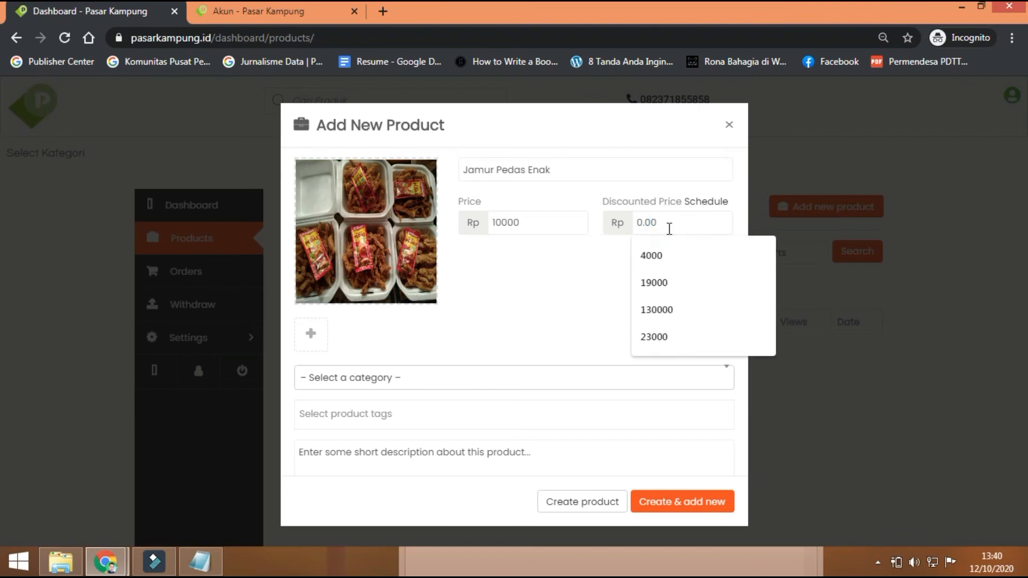
Step: Enter a discounted price of 200
{"action": "type", "text": "200"}
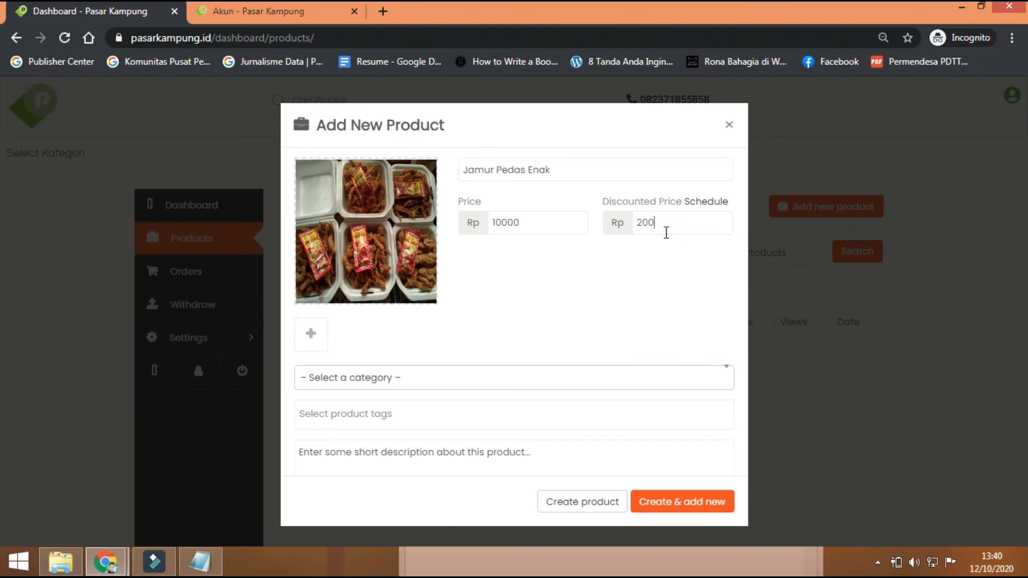
{"action": "scroll", "coordinate": [510, 273], "scroll_direction": "down", "scroll_amount": 2}
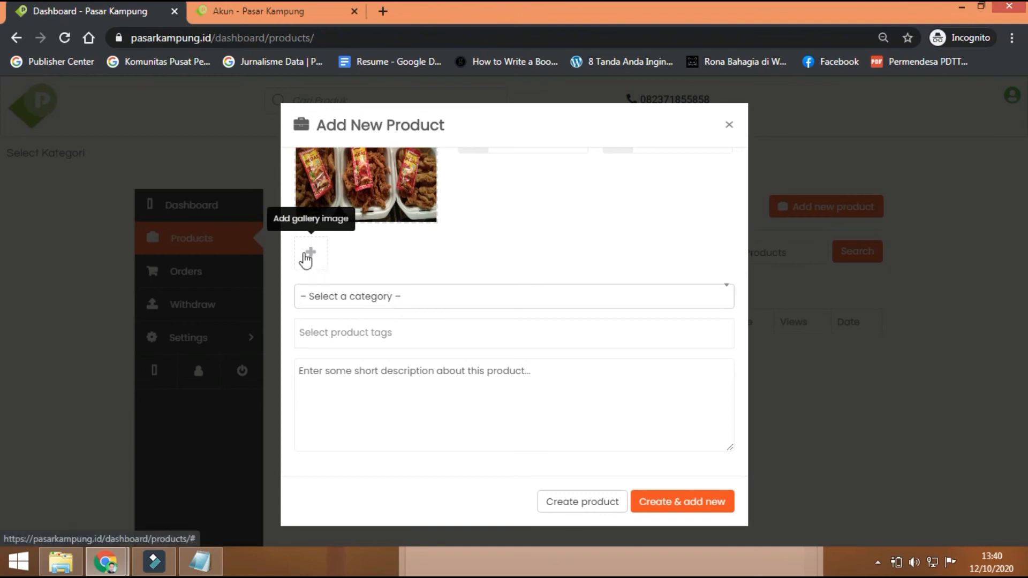
{"action": "scroll", "coordinate": [482, 253], "scroll_direction": "up", "scroll_amount": 2}
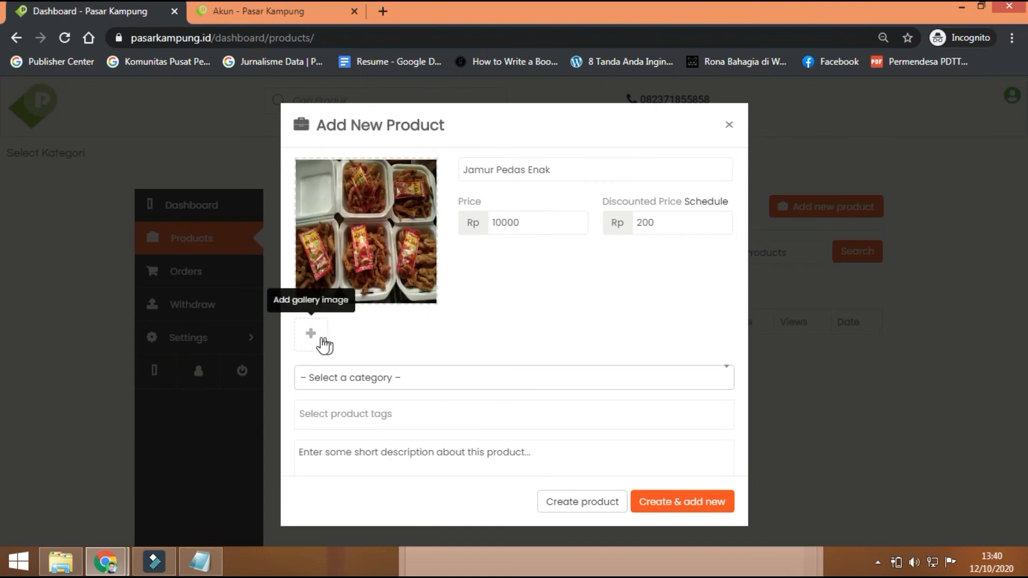
{"action": "scroll", "coordinate": [443, 327], "scroll_direction": "down", "scroll_amount": 2}
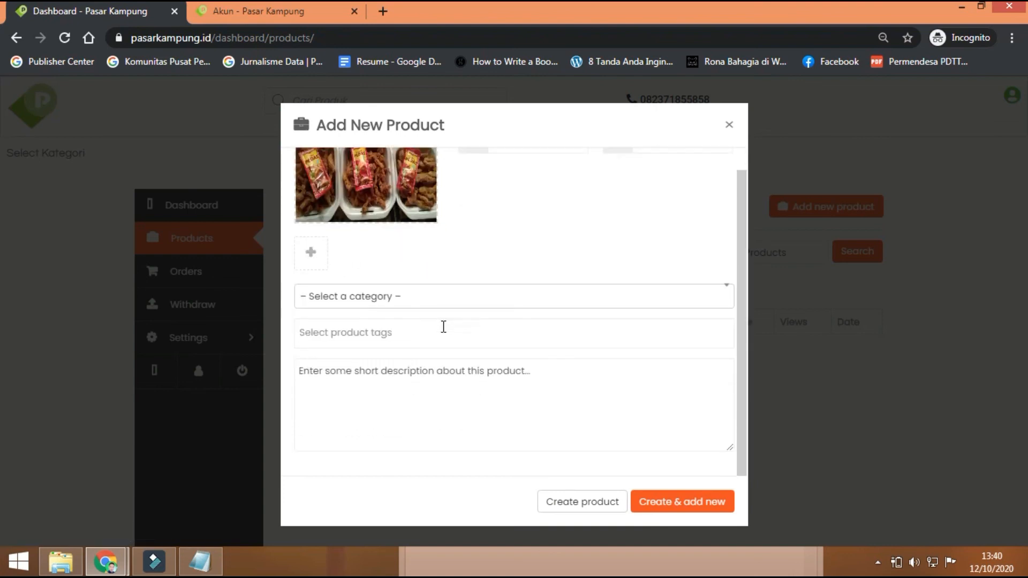
Step: Choose Jajanan from the product category dropdown
{"action": "left_click", "coordinate": [407, 298]}
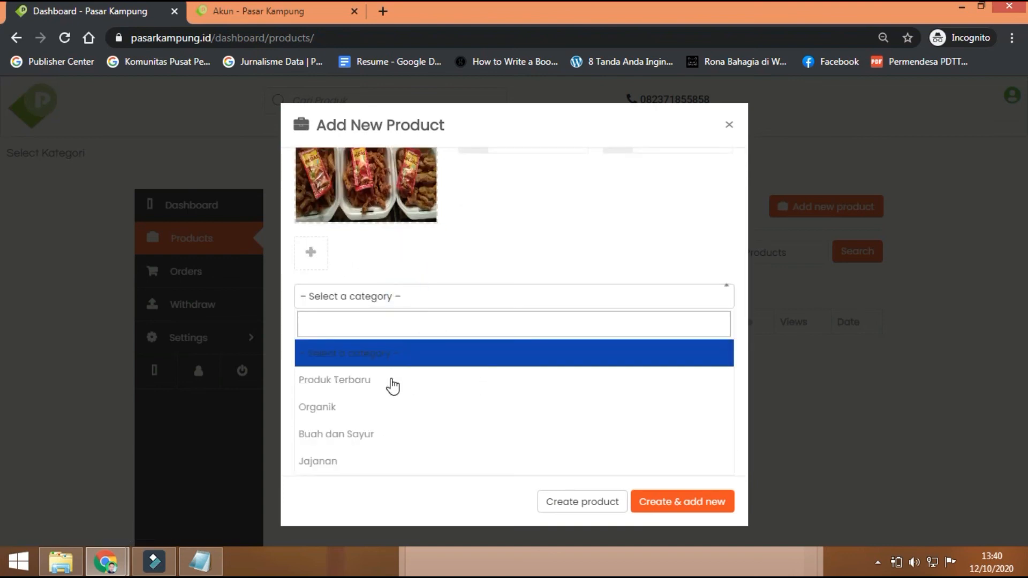
{"action": "scroll", "coordinate": [392, 386], "scroll_direction": "down", "scroll_amount": 1}
{"action": "scroll", "coordinate": [392, 386], "scroll_direction": "down", "scroll_amount": 2}
{"action": "scroll", "coordinate": [393, 385], "scroll_direction": "up", "scroll_amount": 4}
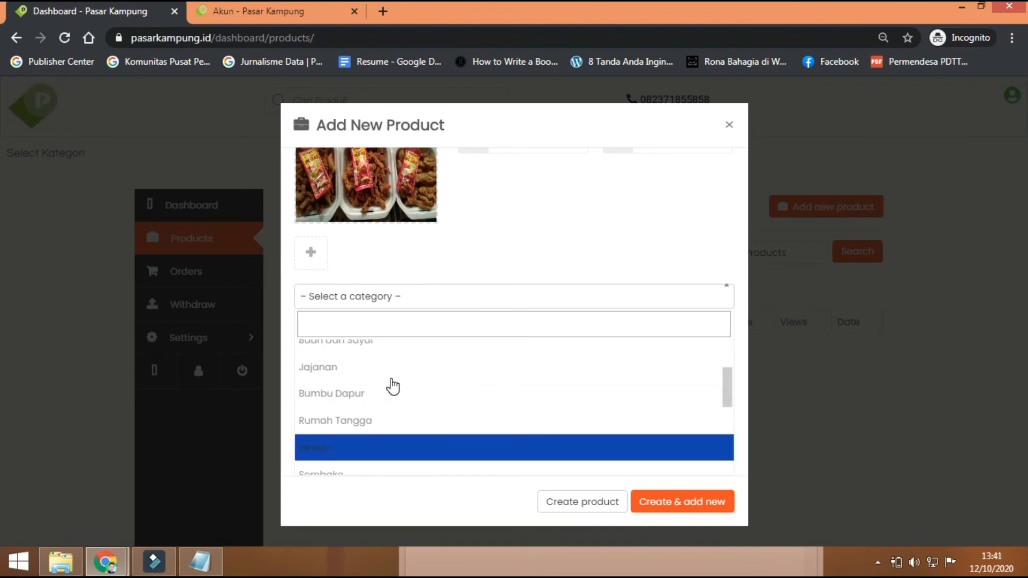
{"action": "scroll", "coordinate": [392, 386], "scroll_direction": "down", "scroll_amount": 2}
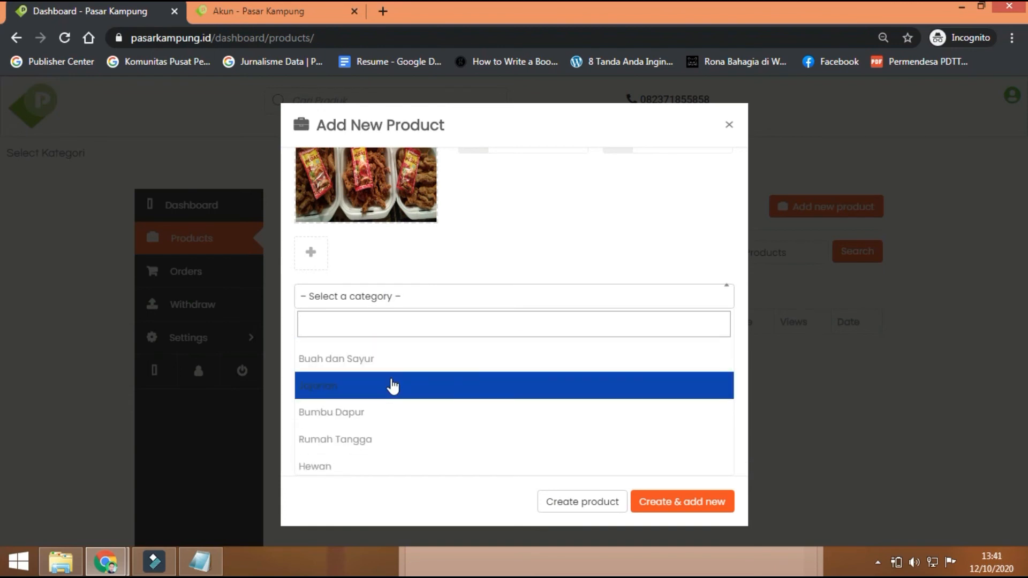
{"action": "scroll", "coordinate": [393, 386], "scroll_direction": "down", "scroll_amount": 1}
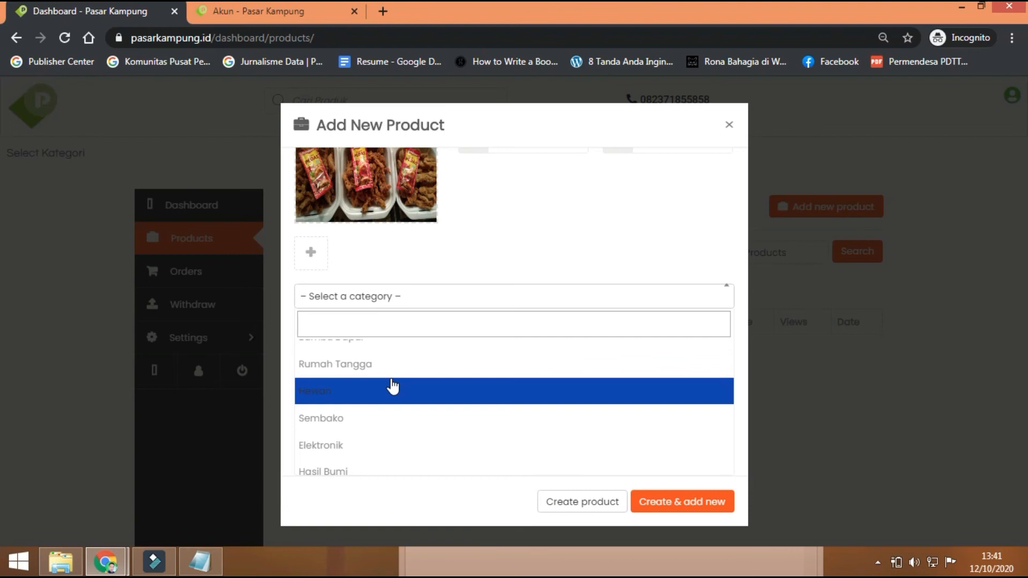
{"action": "scroll", "coordinate": [393, 386], "scroll_direction": "up", "scroll_amount": 2}
{"action": "left_click", "coordinate": [369, 387]}
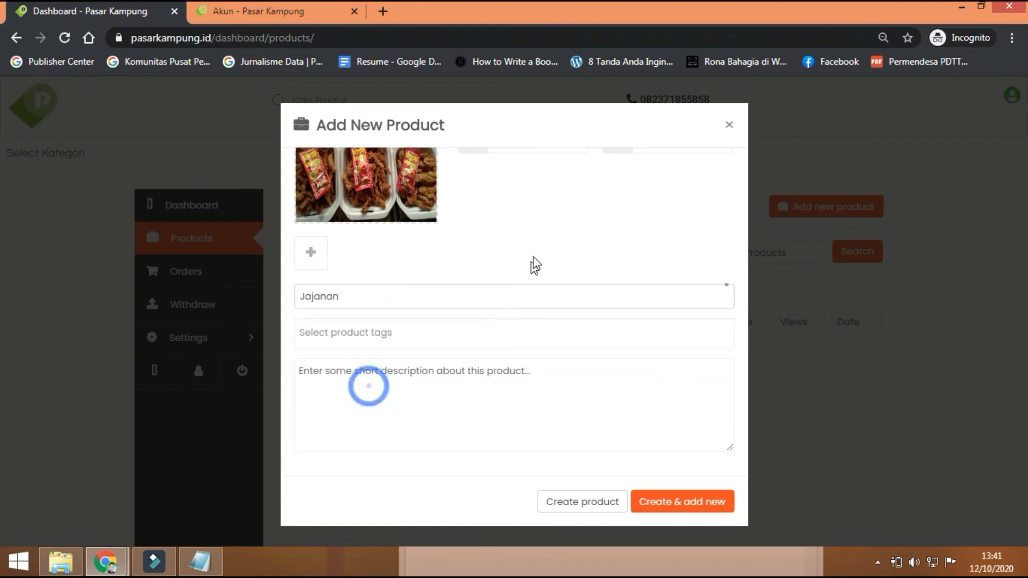
Step: Leave the product tags empty and move to the description box
{"action": "left_click", "coordinate": [402, 331]}
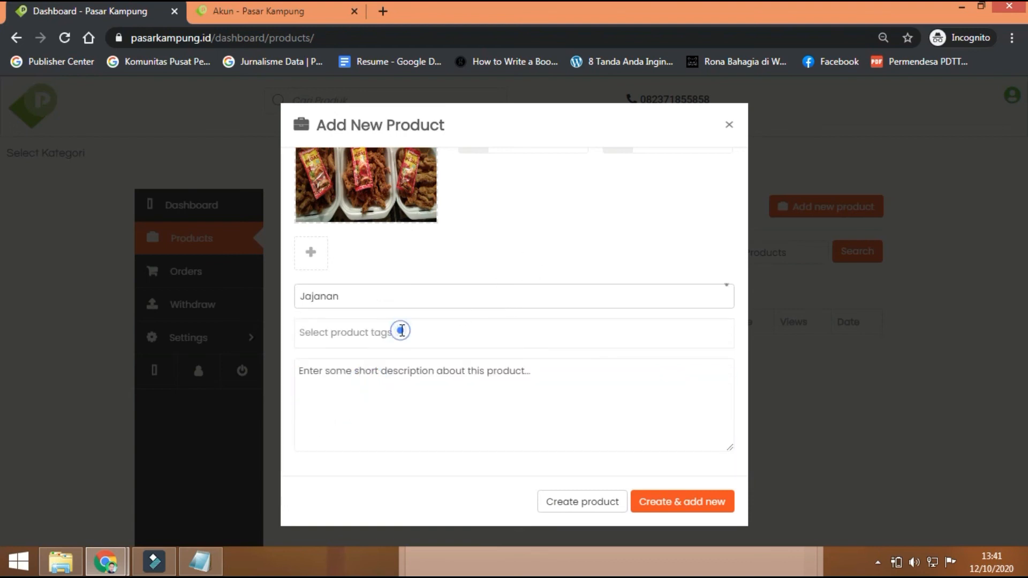
{"action": "left_click", "coordinate": [506, 249]}
{"action": "left_click", "coordinate": [350, 374]}
{"action": "scroll", "coordinate": [352, 375], "scroll_direction": "up", "scroll_amount": 2}
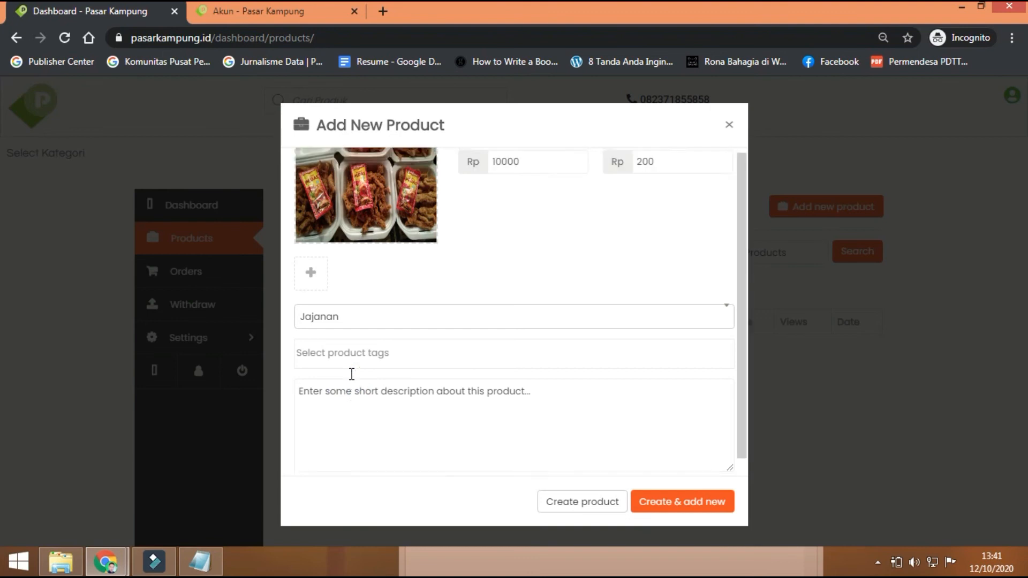
{"action": "scroll", "coordinate": [351, 374], "scroll_direction": "down", "scroll_amount": 2}
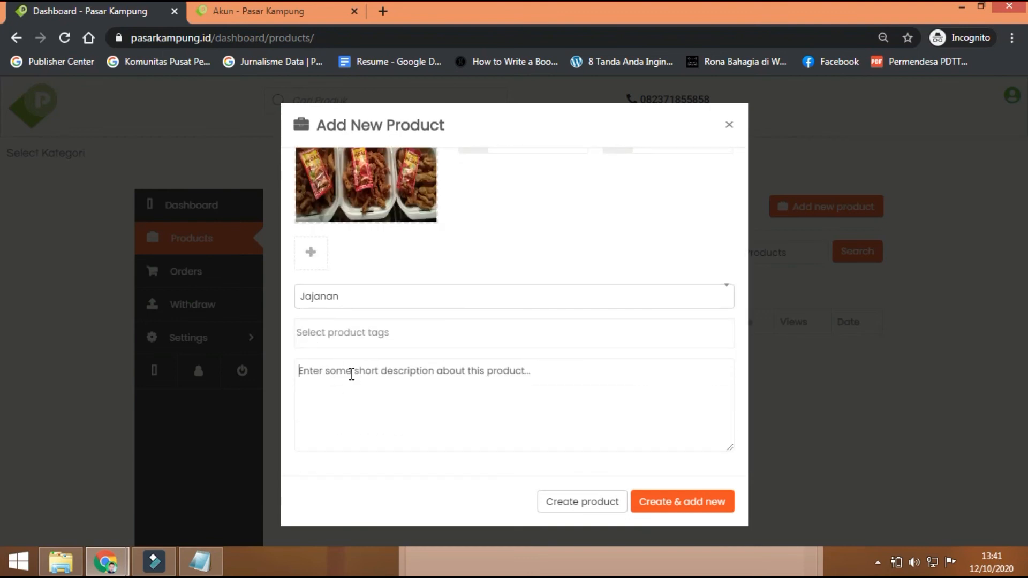
Step: Write the description 'Jamur pedas enak dilengkapi dengan saus...dll'
{"action": "scroll", "coordinate": [351, 375], "scroll_direction": "up", "scroll_amount": 2}
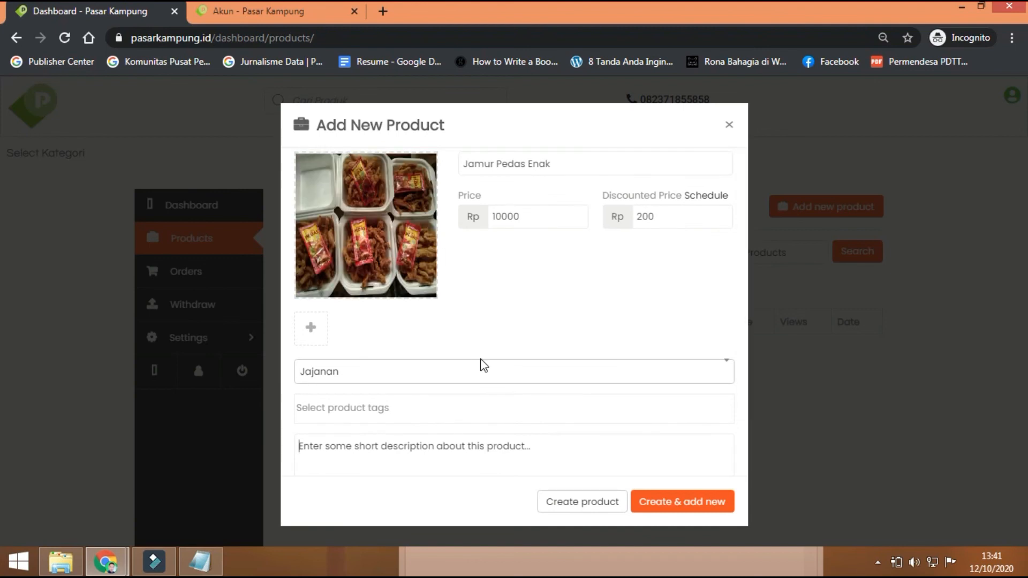
{"action": "scroll", "coordinate": [483, 365], "scroll_direction": "down", "scroll_amount": 2}
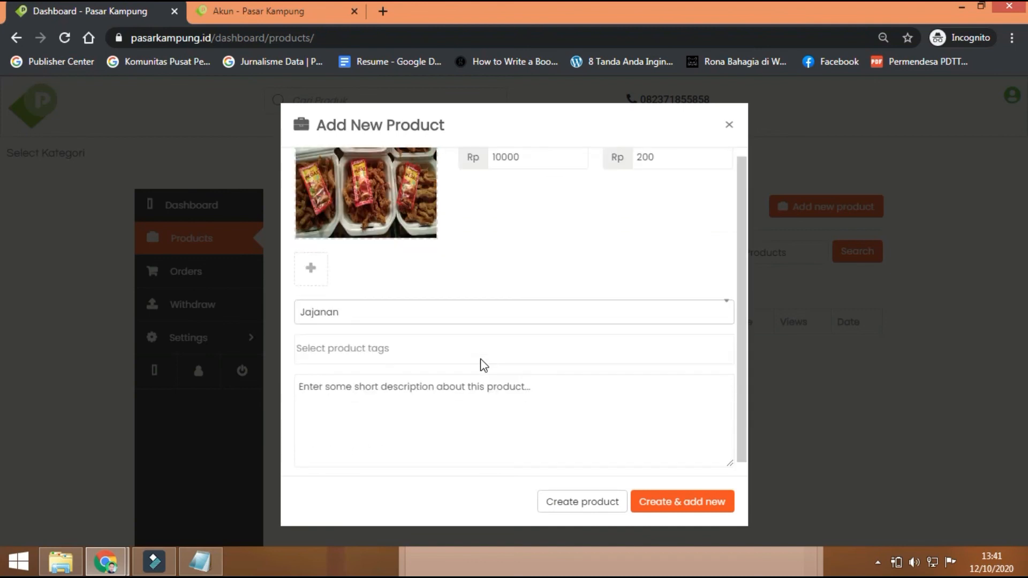
{"action": "left_click", "coordinate": [391, 396]}
{"action": "type", "text": "Ja"}
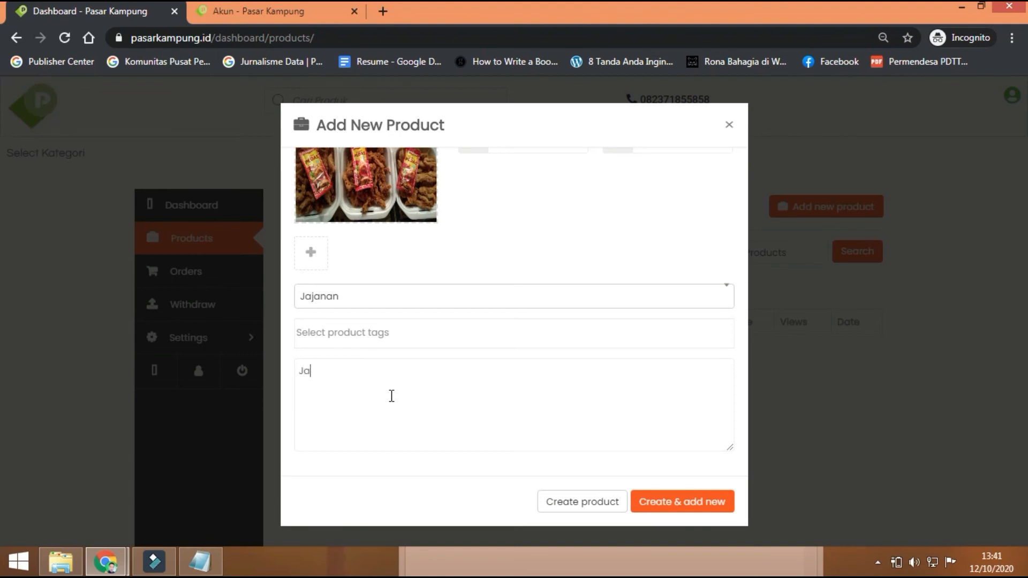
{"action": "type", "text": "mur pedas enak di"}
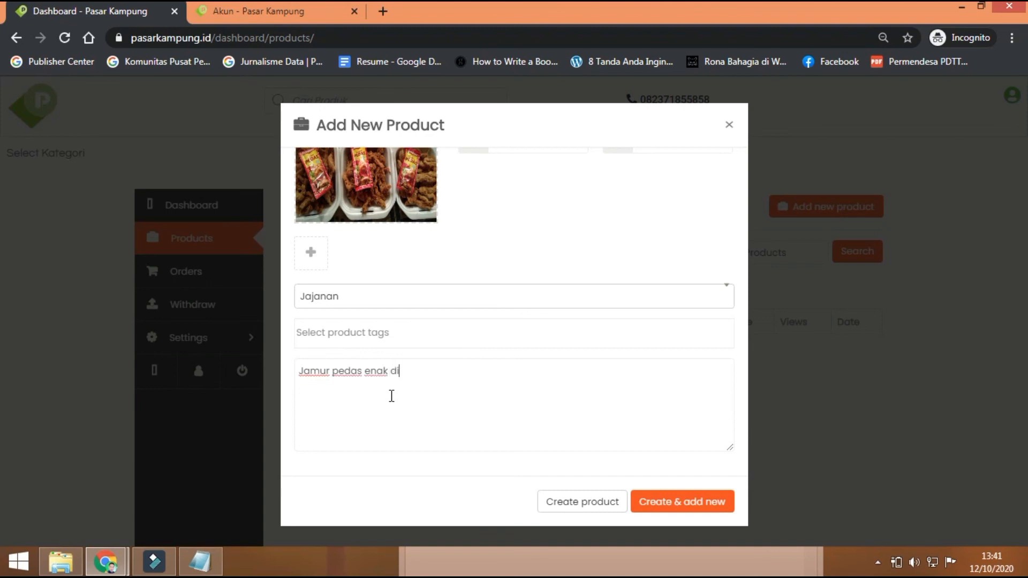
{"action": "type", "text": "lengkapi dengan "}
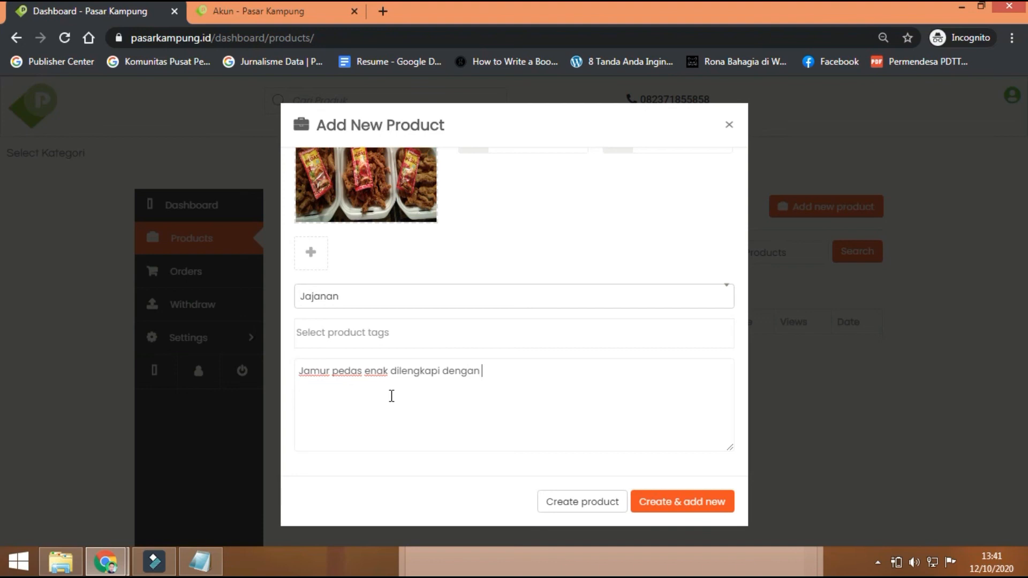
{"action": "type", "text": "saus...dl"}
{"action": "scroll", "coordinate": [478, 438], "scroll_direction": "up", "scroll_amount": 2}
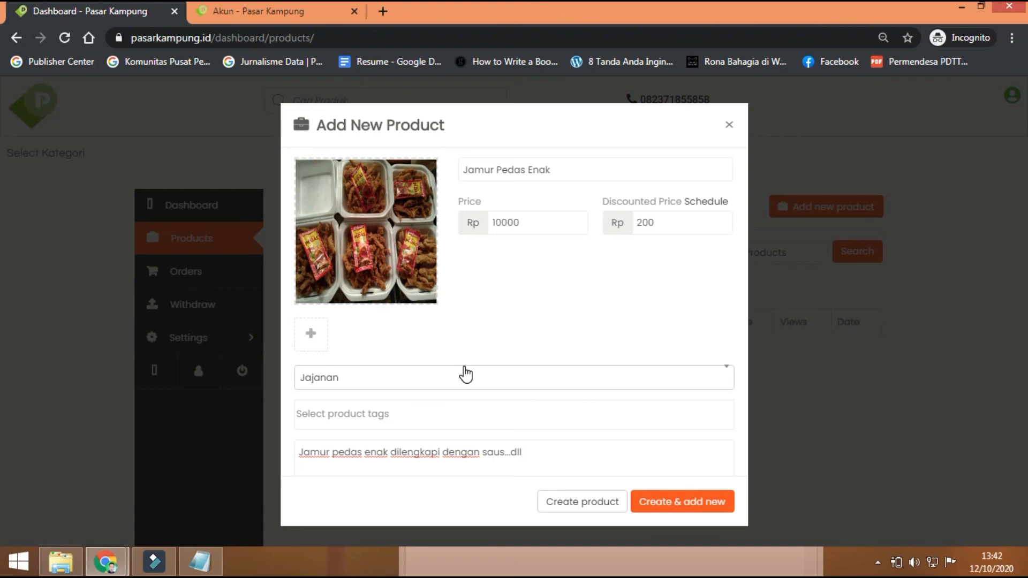
{"action": "scroll", "coordinate": [466, 374], "scroll_direction": "down", "scroll_amount": 2}
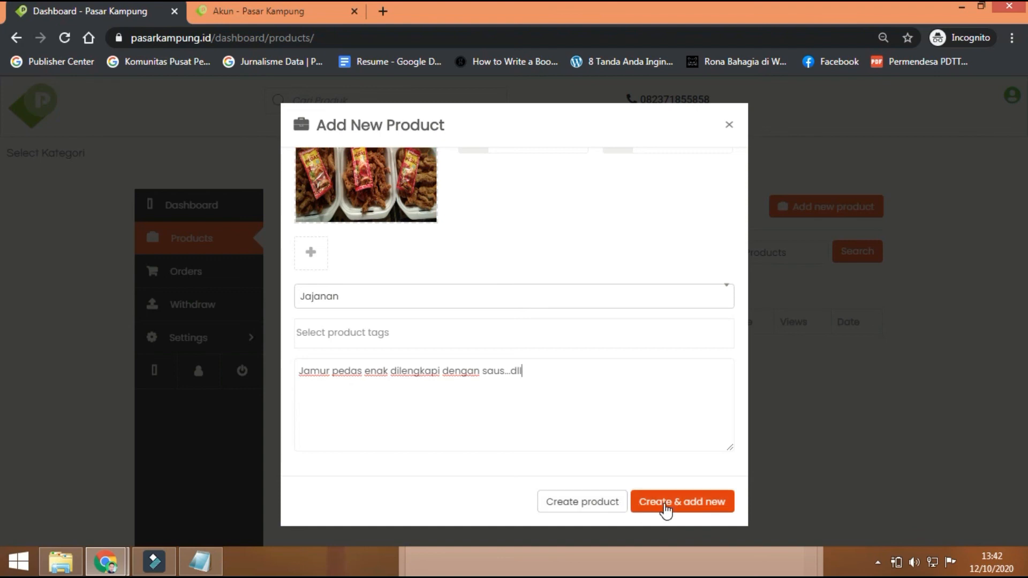
Step: Create the product and check that its Edit Product page shows Pending Review
{"action": "left_click", "coordinate": [603, 508]}
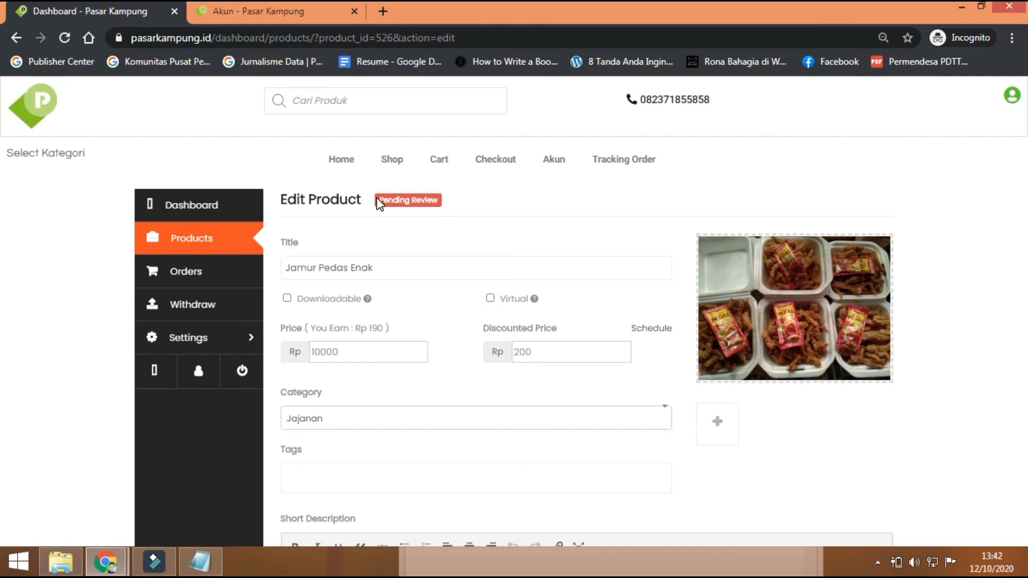
{"action": "left_click_drag", "start_coordinate": [377, 199], "coordinate": [451, 198]}
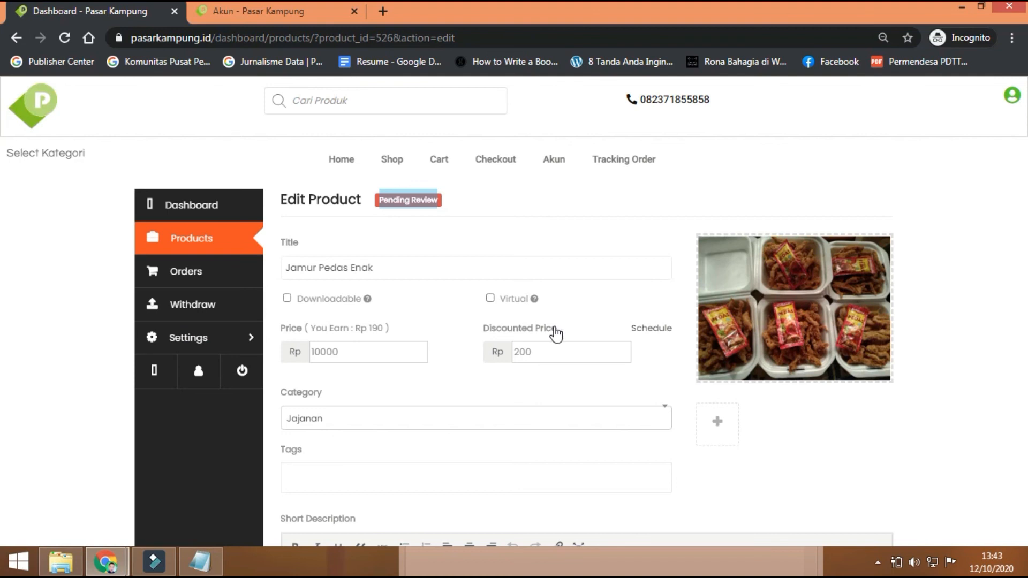
{"action": "scroll", "coordinate": [557, 334], "scroll_direction": "down", "scroll_amount": 3}
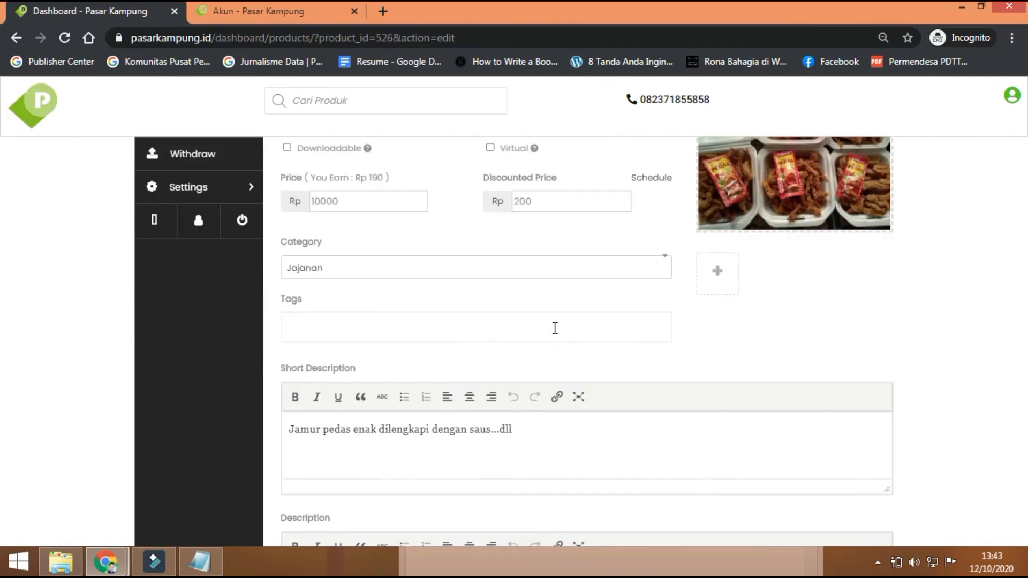
{"action": "scroll", "coordinate": [555, 328], "scroll_direction": "up", "scroll_amount": 3}
{"action": "left_click", "coordinate": [717, 187]}
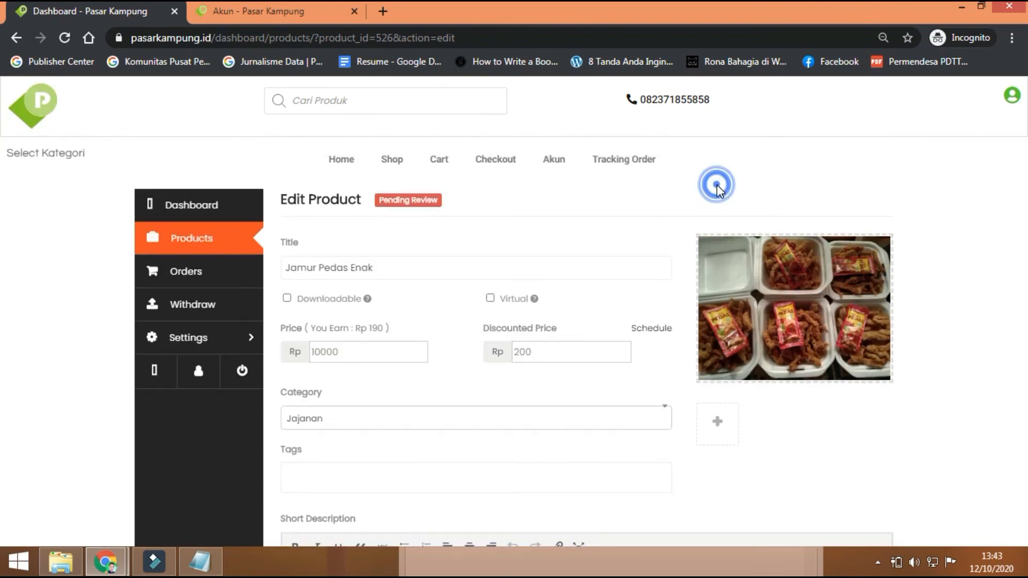